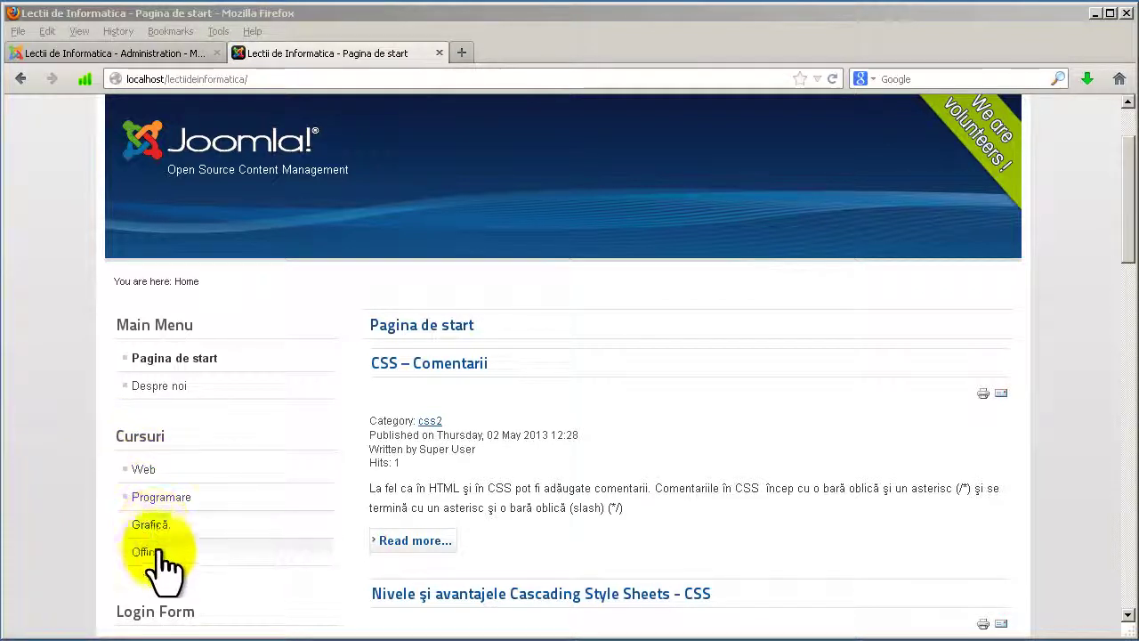
Open the Cursuri module from the administration's Module Manager and set its title to Hide
{"action": "left_click", "coordinate": [140, 60]}
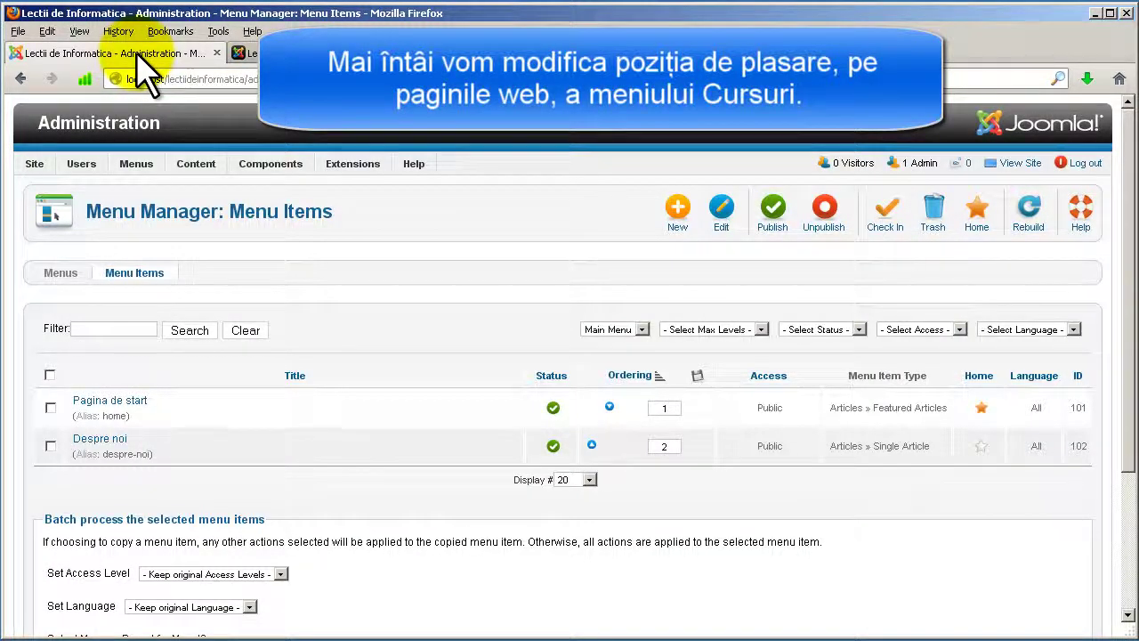
{"action": "mouse_move", "coordinate": [356, 165]}
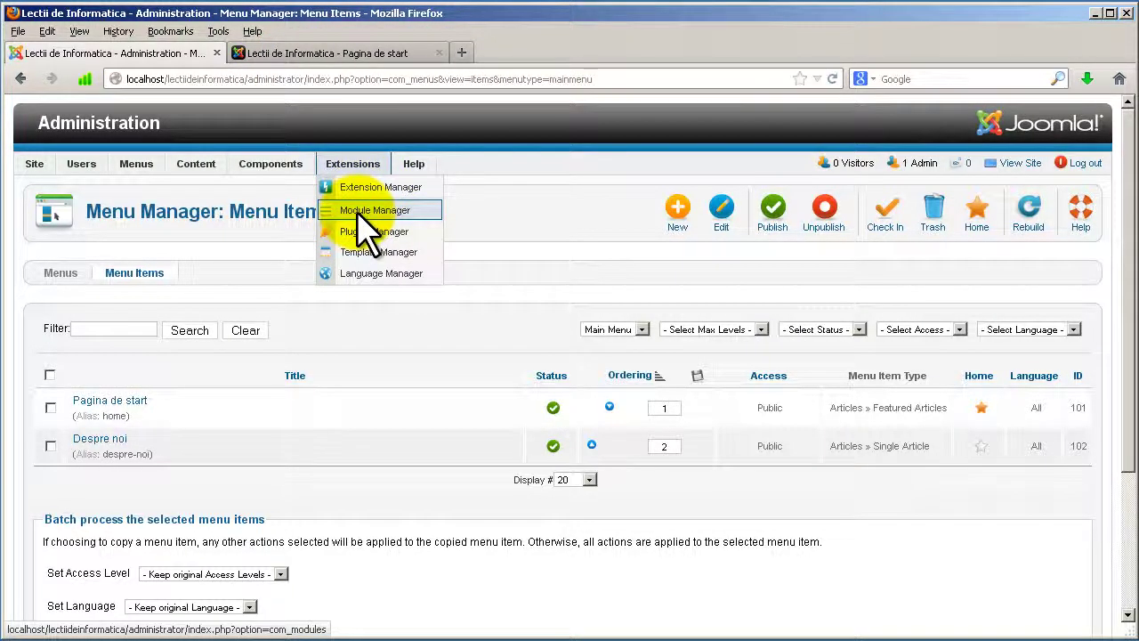
{"action": "left_click", "coordinate": [357, 212]}
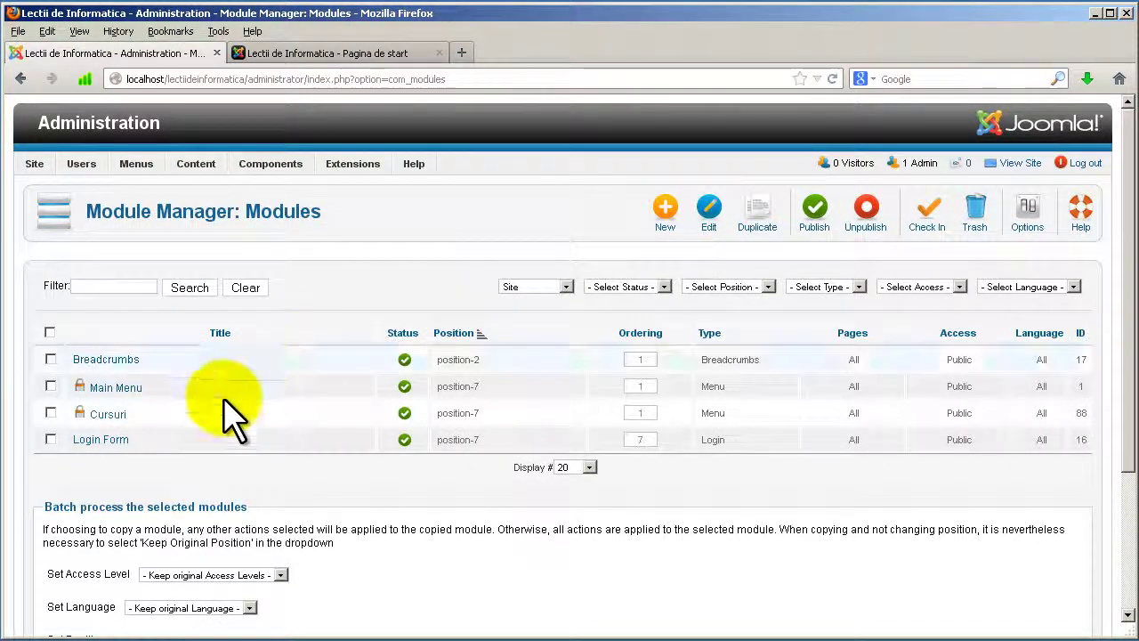
{"action": "left_click", "coordinate": [107, 416]}
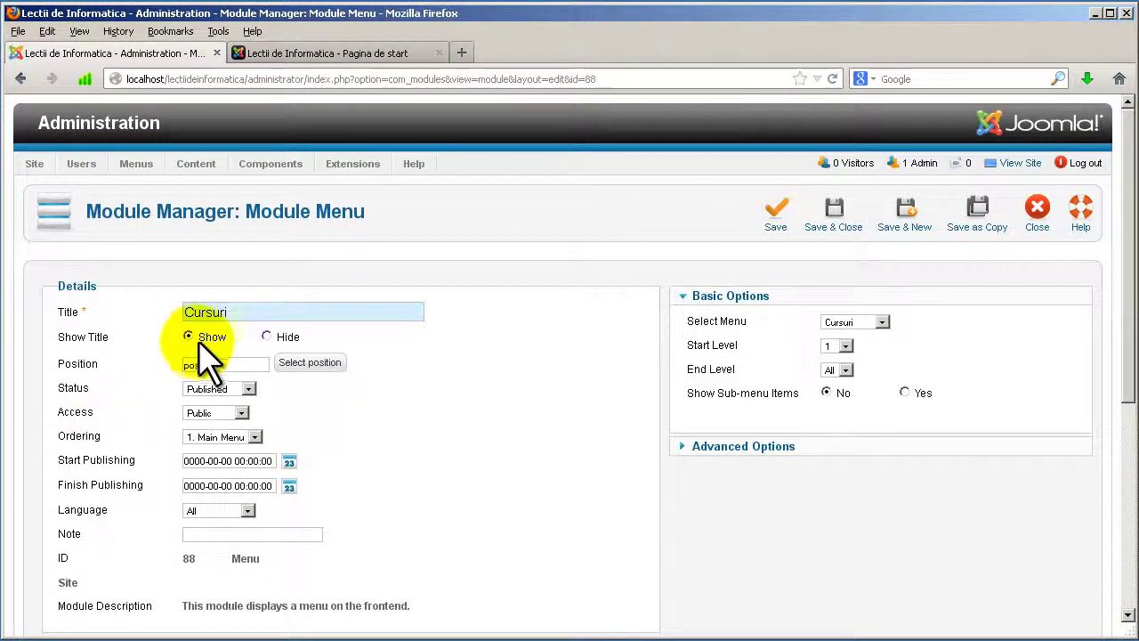
{"action": "left_click", "coordinate": [267, 336]}
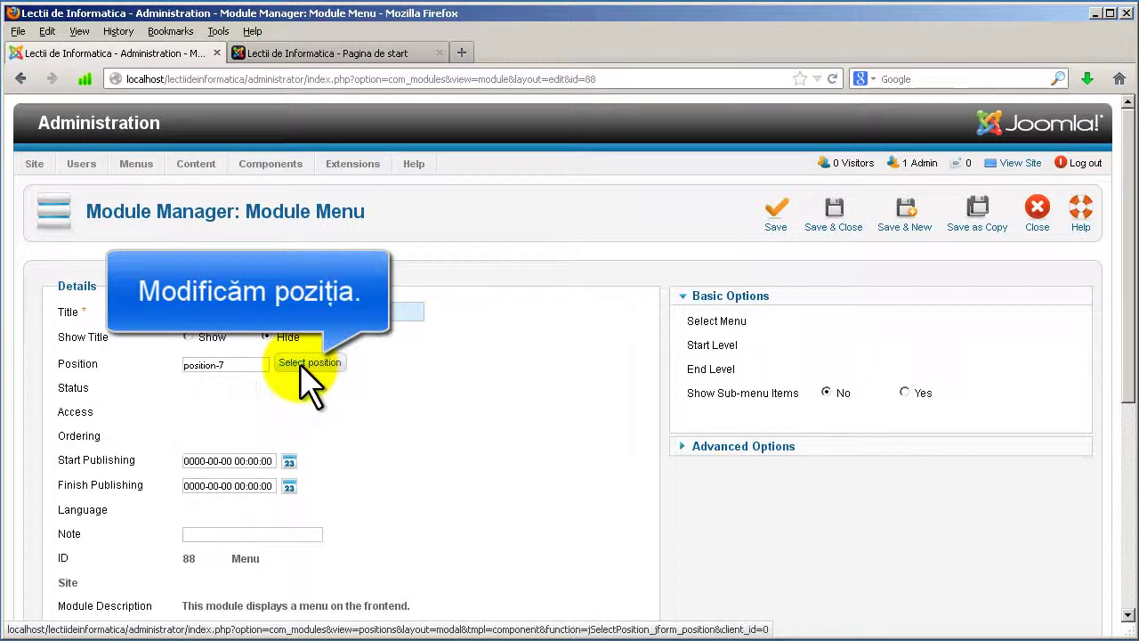
Filter the module positions by the beez_20 template and assign the Cursuri module to position-1 (Top)
{"action": "left_click", "coordinate": [301, 365]}
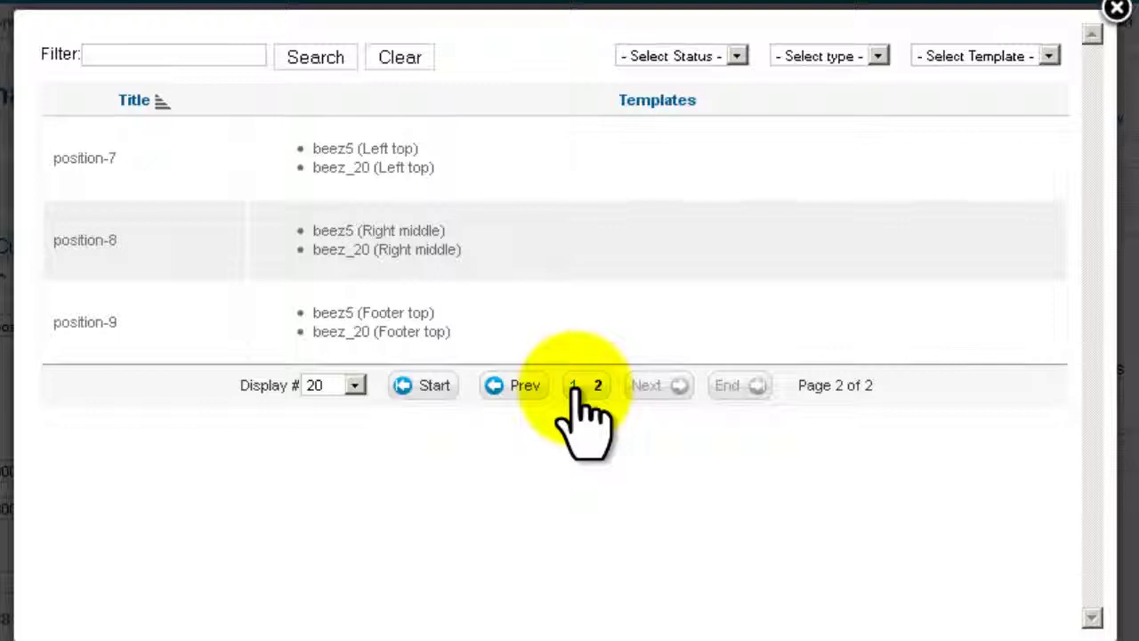
{"action": "left_click", "coordinate": [574, 385]}
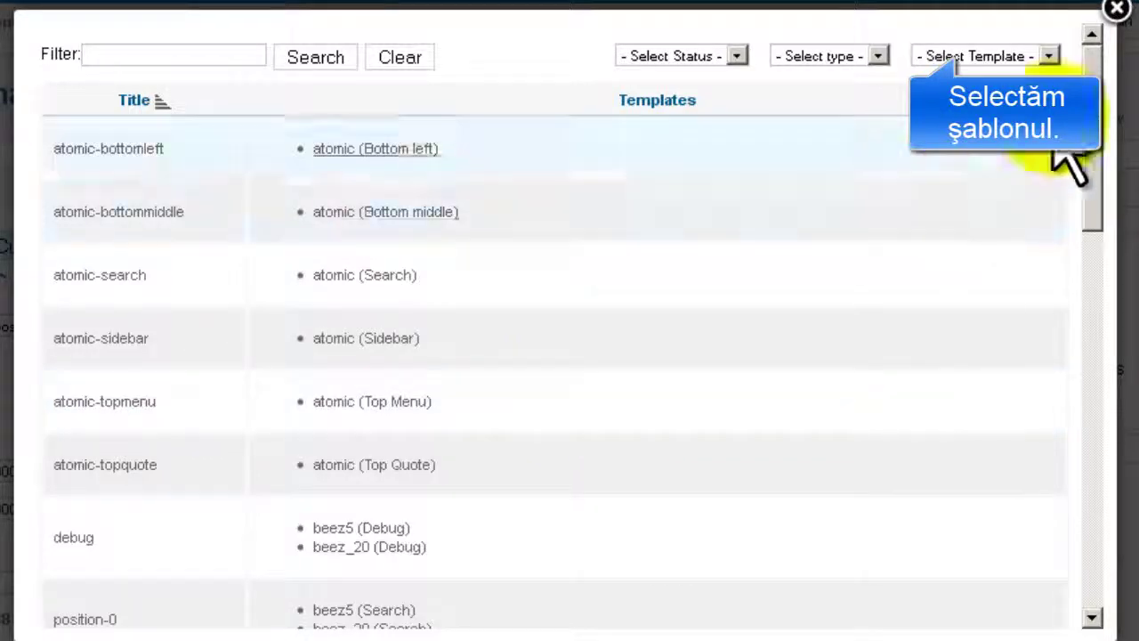
{"action": "left_click", "coordinate": [1032, 56]}
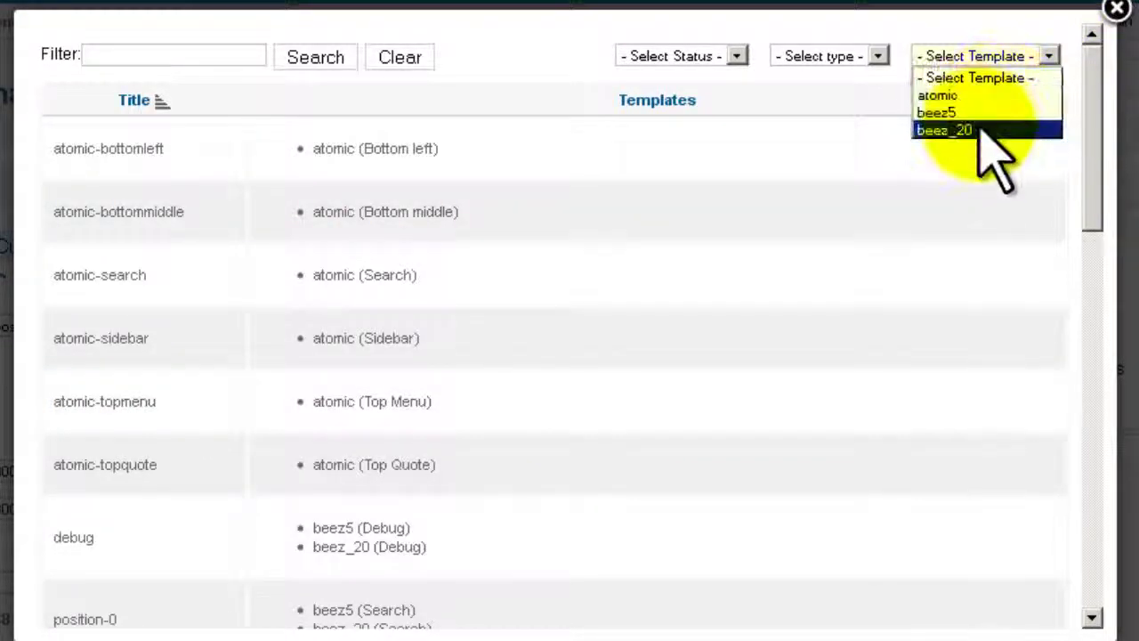
{"action": "left_click", "coordinate": [979, 130]}
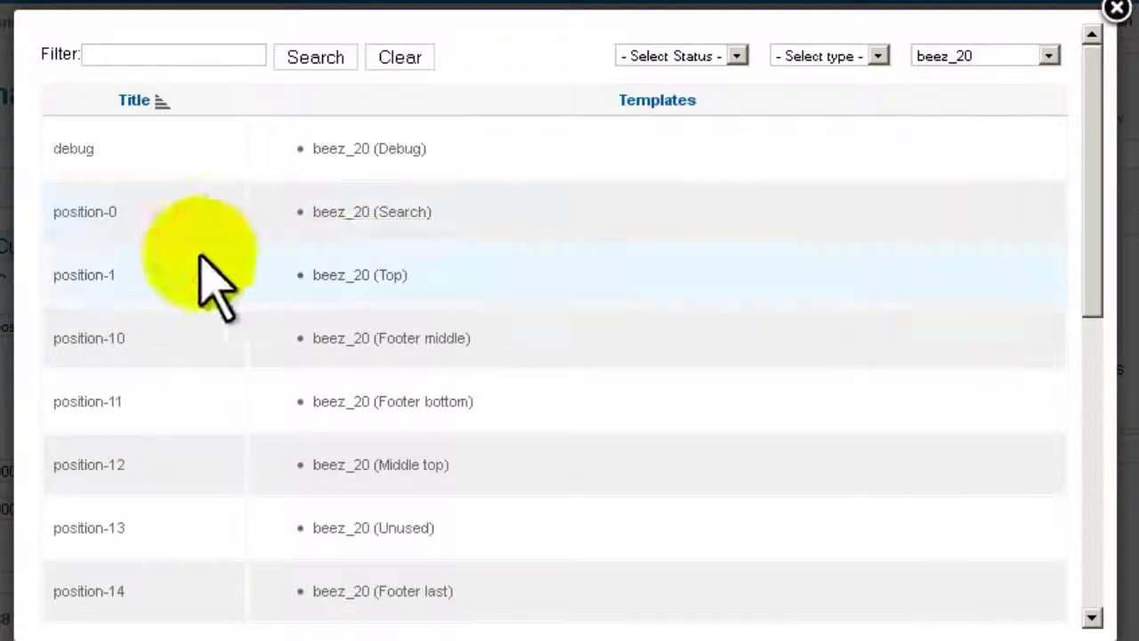
{"action": "left_click", "coordinate": [85, 275]}
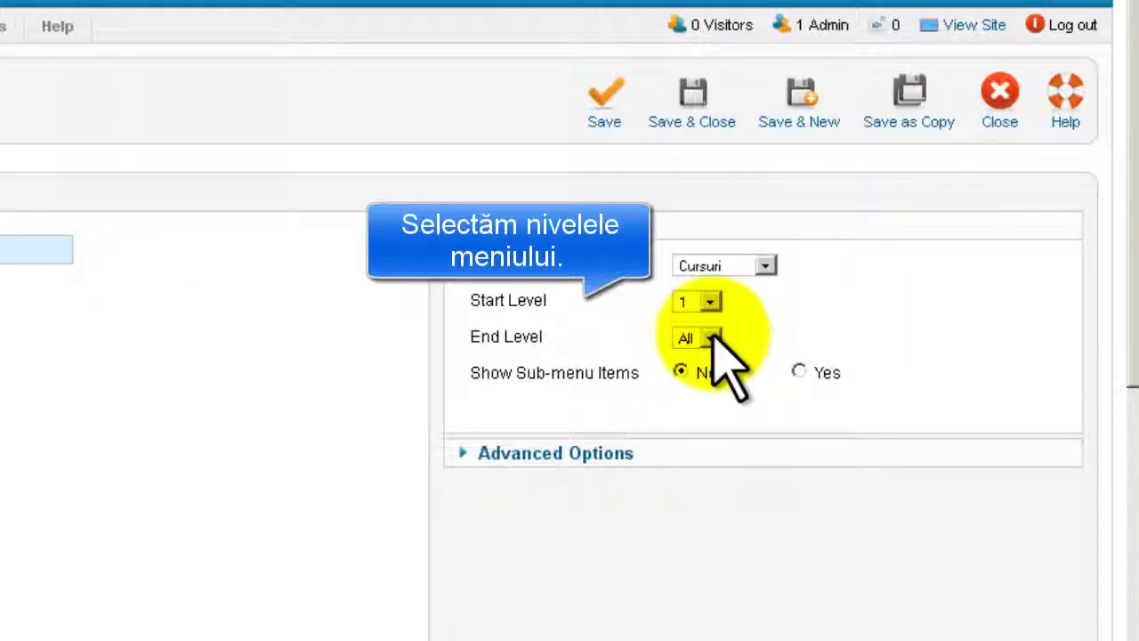
Set the Cursuri menu's End Level to 3, then save and close the module
{"action": "left_click", "coordinate": [711, 339]}
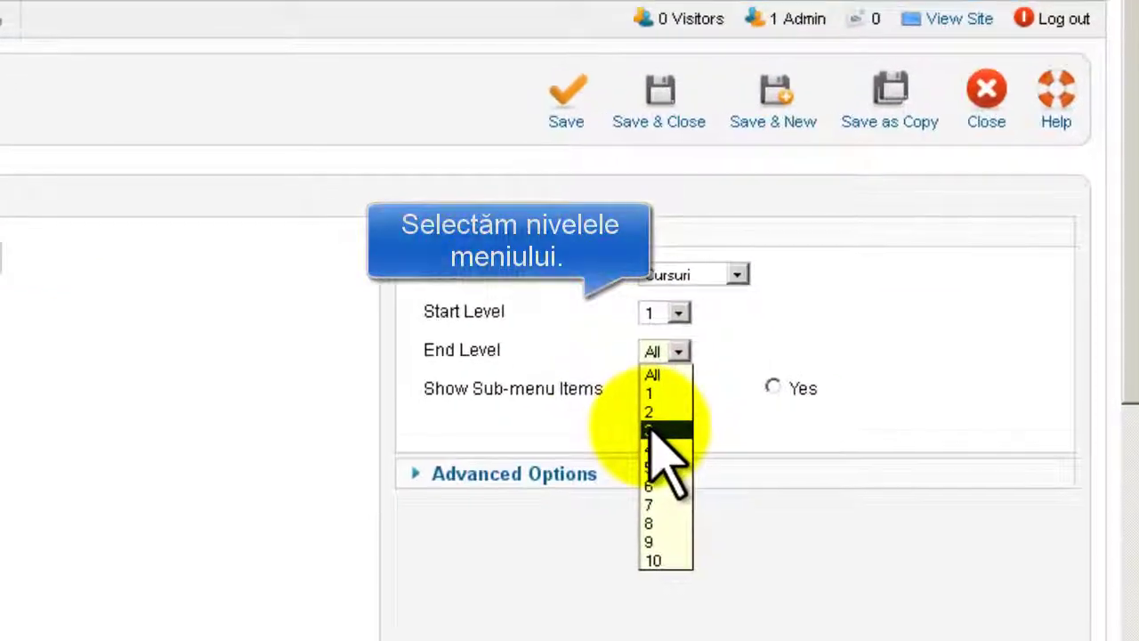
{"action": "left_click", "coordinate": [654, 431]}
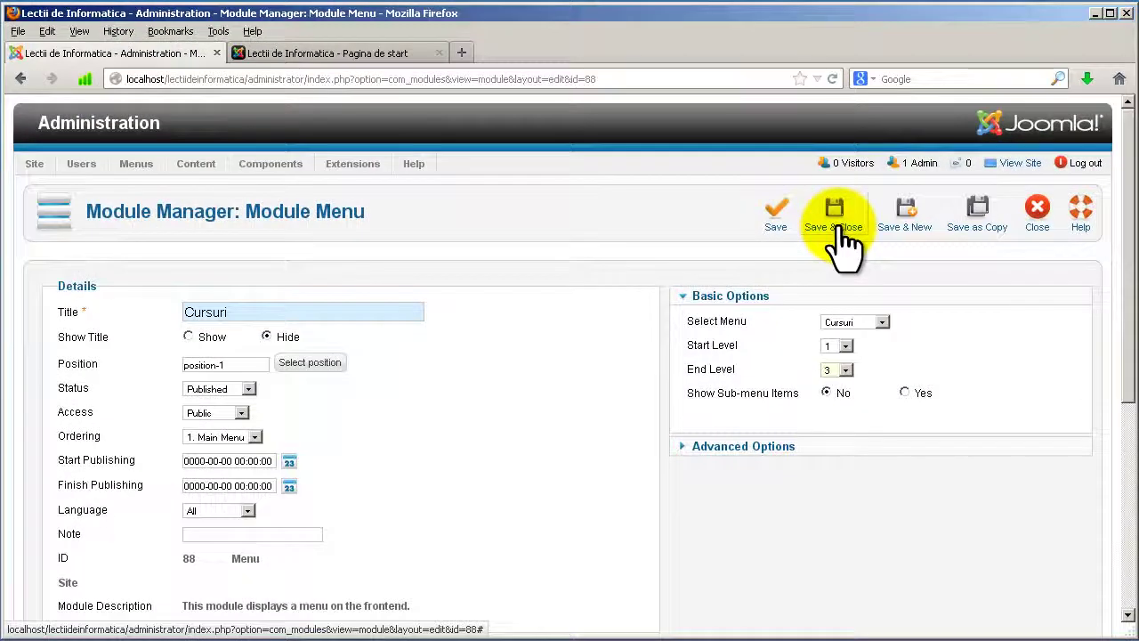
{"action": "left_click", "coordinate": [841, 233]}
Reload the site's start page to check the Cursuri menu's new placement and open its Web page
{"action": "left_click", "coordinate": [307, 61]}
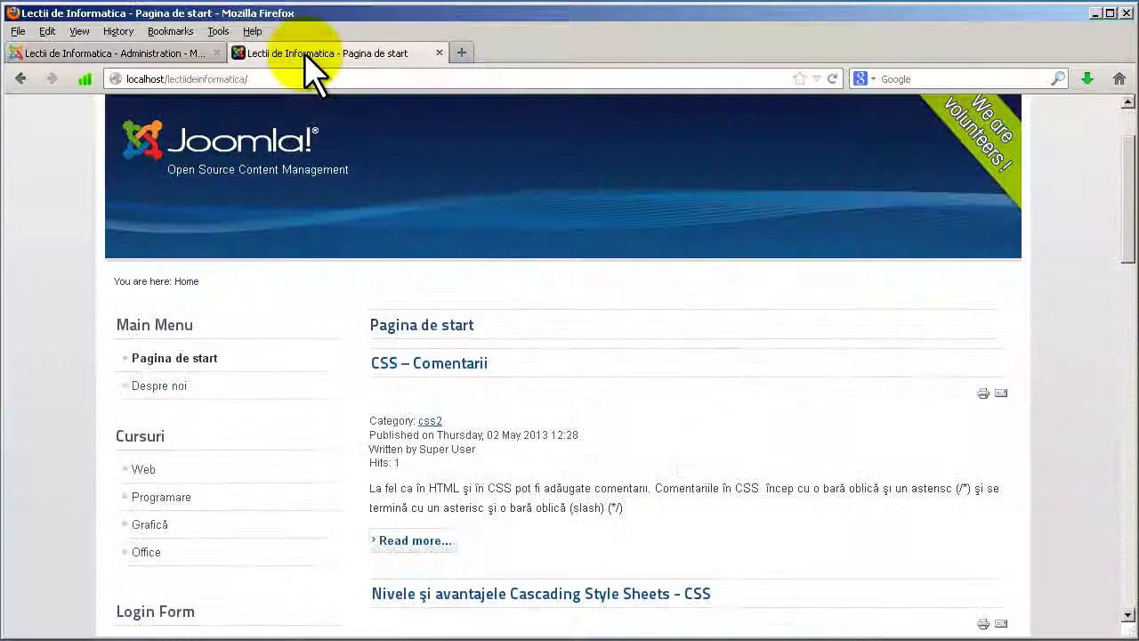
{"action": "left_click", "coordinate": [832, 79]}
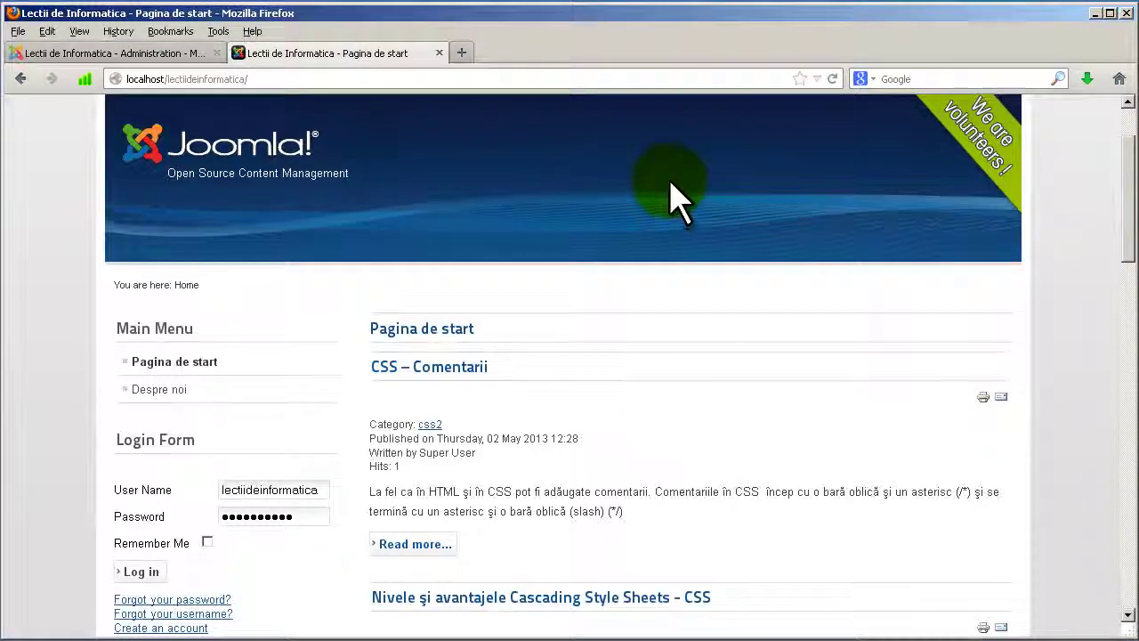
{"action": "scroll", "coordinate": [676, 191], "scroll_direction": "up", "scroll_amount": 2}
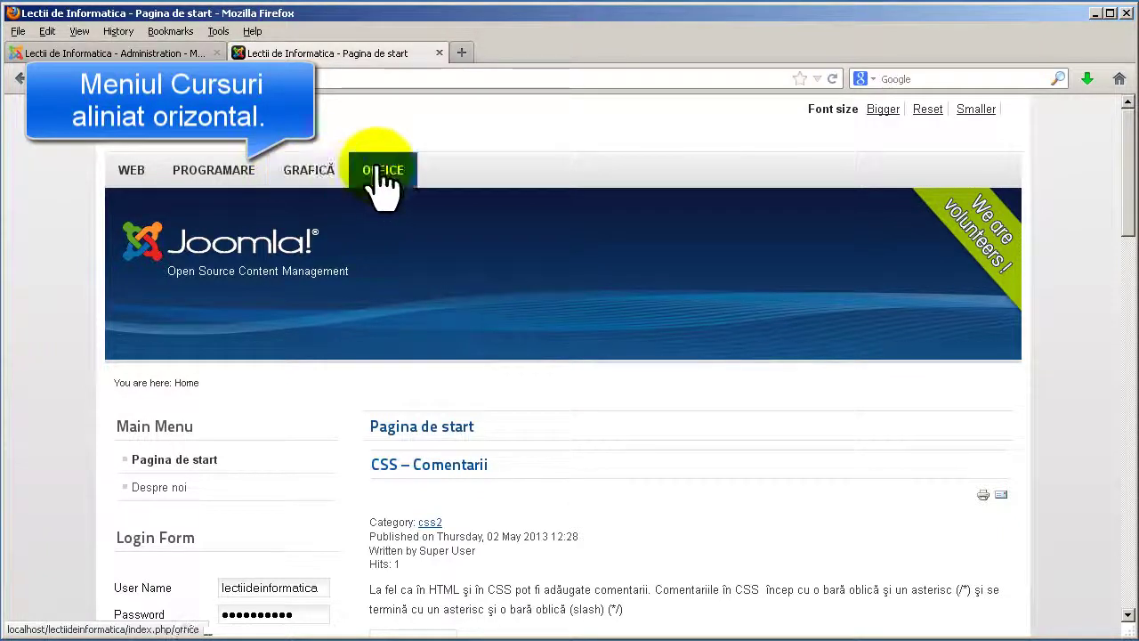
{"action": "left_click", "coordinate": [130, 175]}
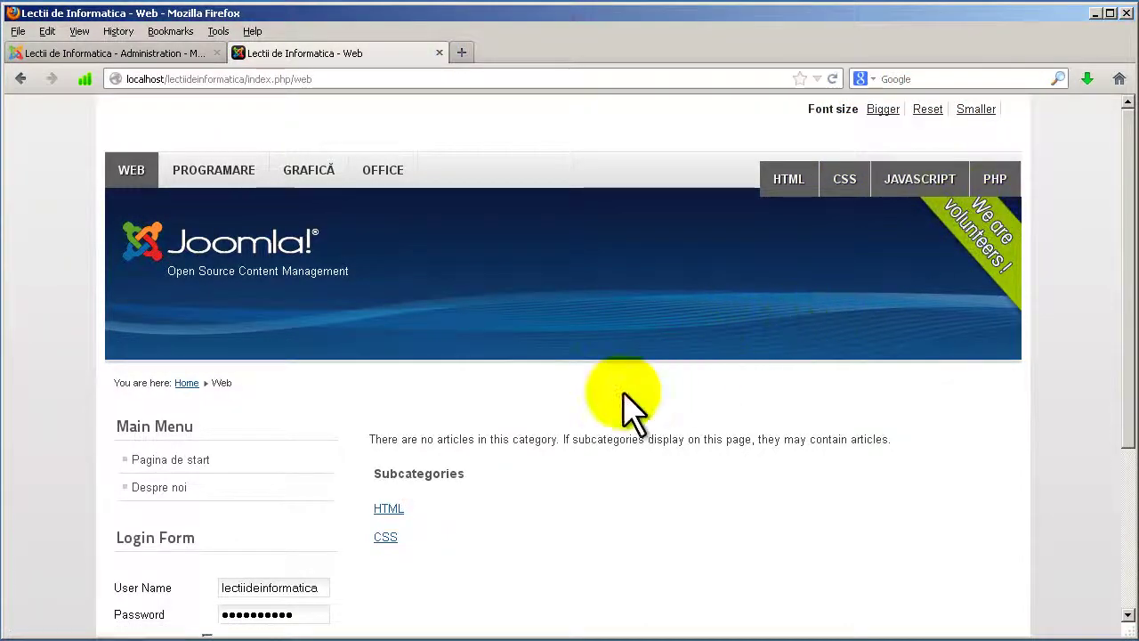
Open the Main Menu module in the administration and set its Module Assignment to Only on the pages selected
{"action": "left_click", "coordinate": [124, 58]}
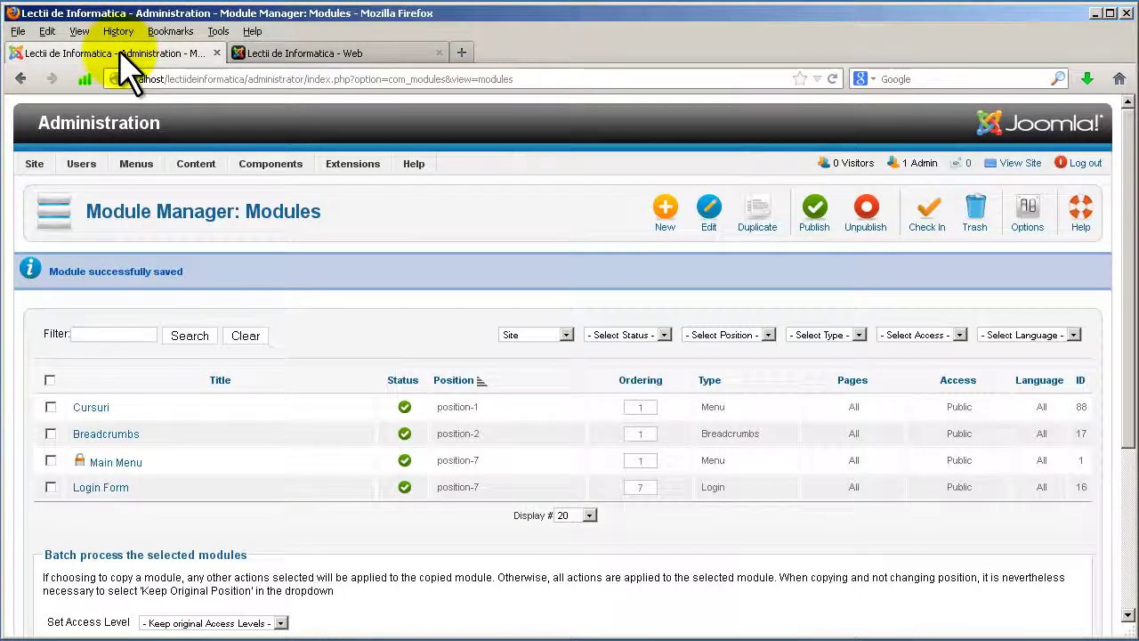
{"action": "left_click", "coordinate": [115, 464]}
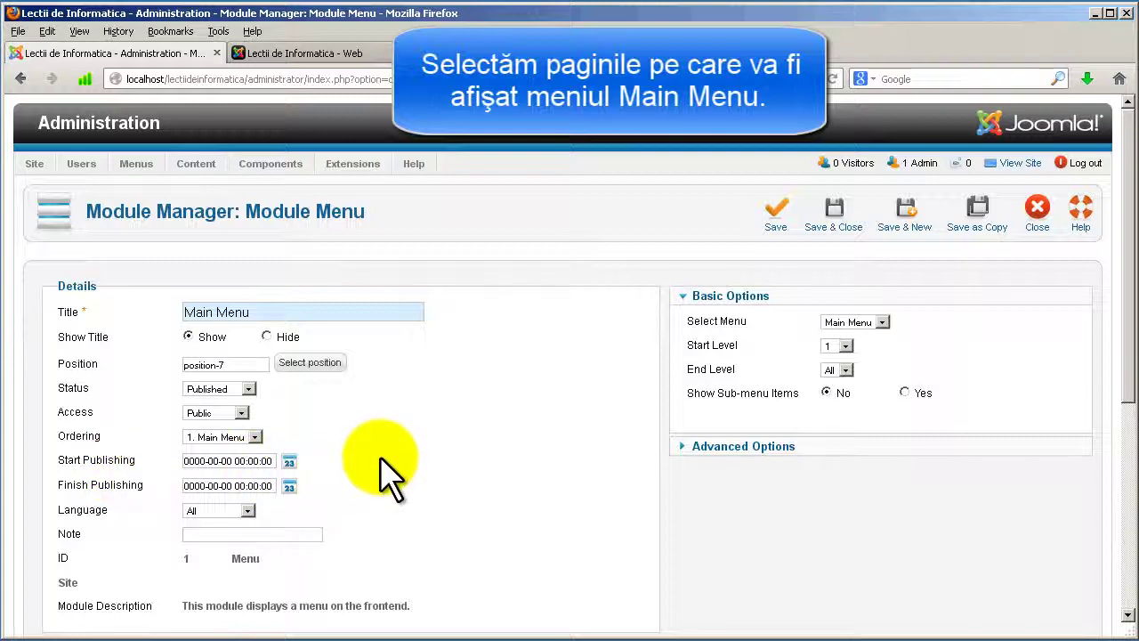
{"action": "scroll", "coordinate": [391, 477], "scroll_direction": "down", "scroll_amount": 6}
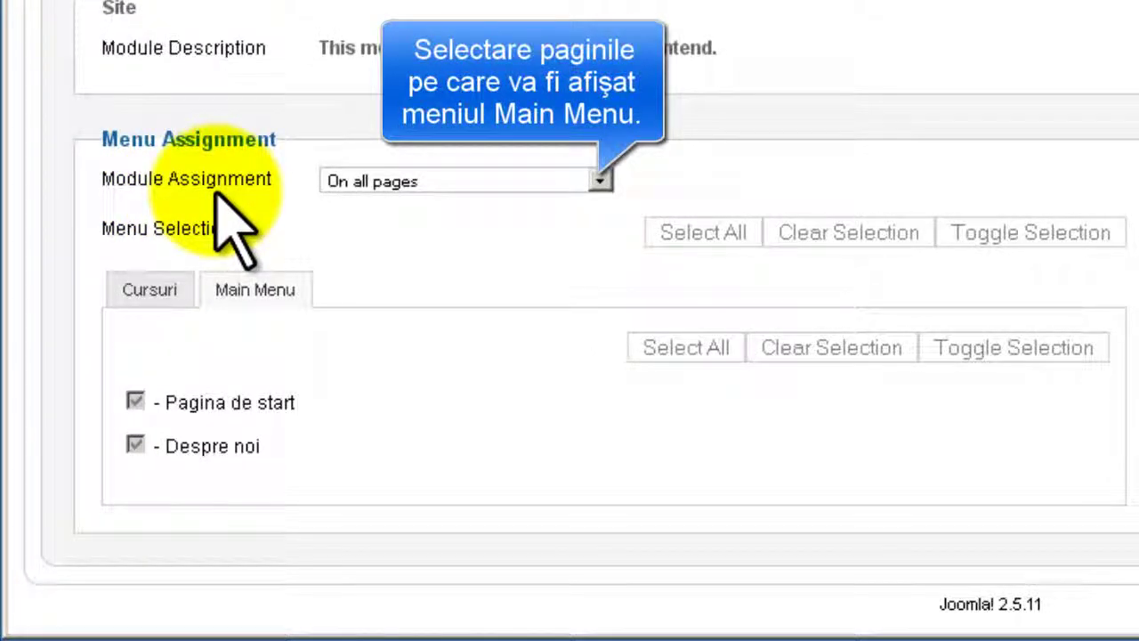
{"action": "left_click", "coordinate": [601, 180]}
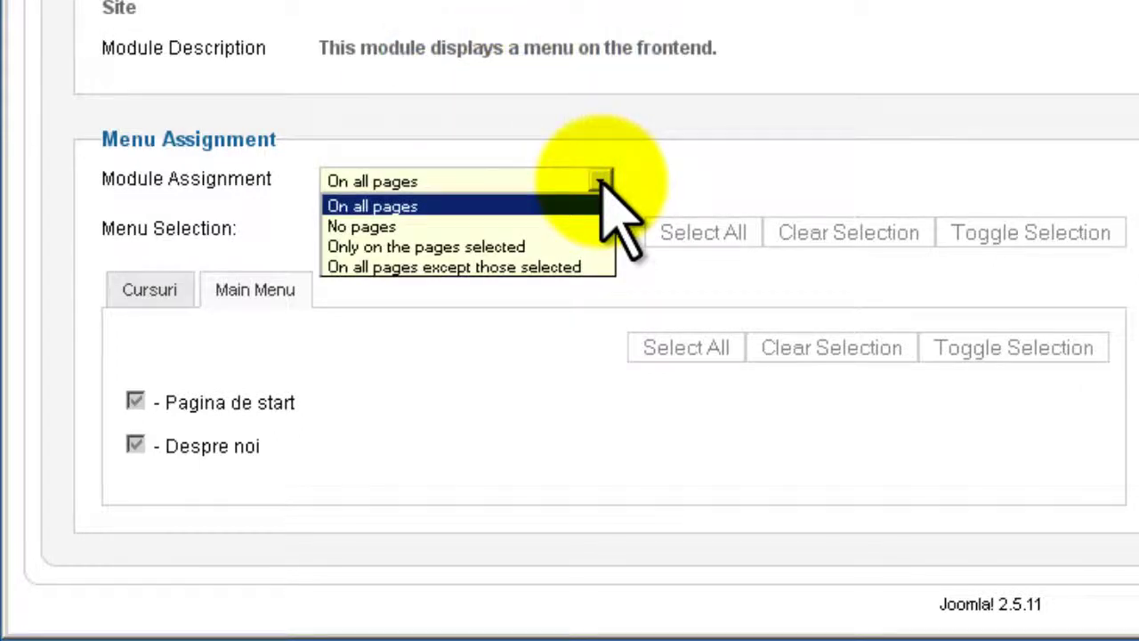
{"action": "left_click", "coordinate": [514, 253]}
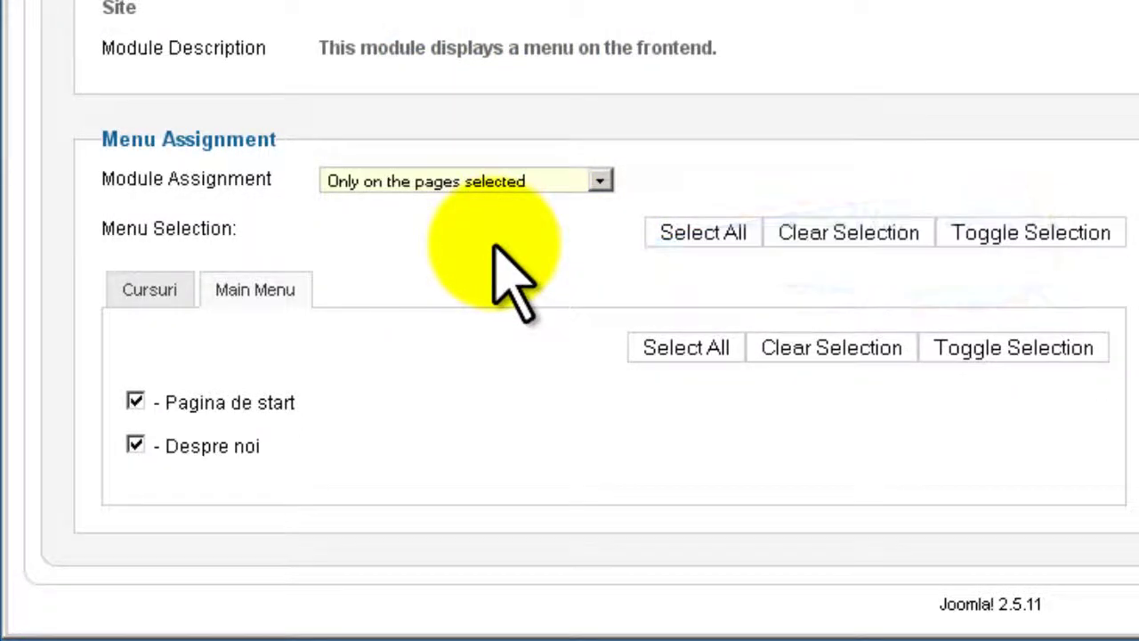
Keep Pagina de start and Despre noi selected, clear all Cursuri pages from the Main Menu assignment, and save and close the module
{"action": "left_click", "coordinate": [134, 402]}
{"action": "left_click", "coordinate": [135, 401]}
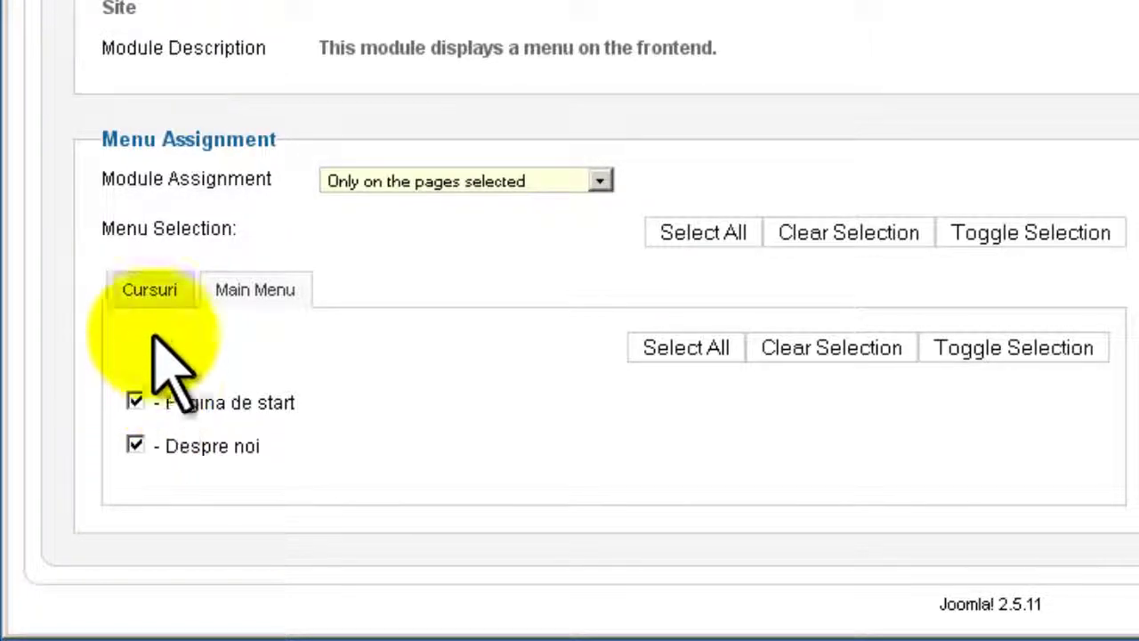
{"action": "left_click", "coordinate": [143, 294]}
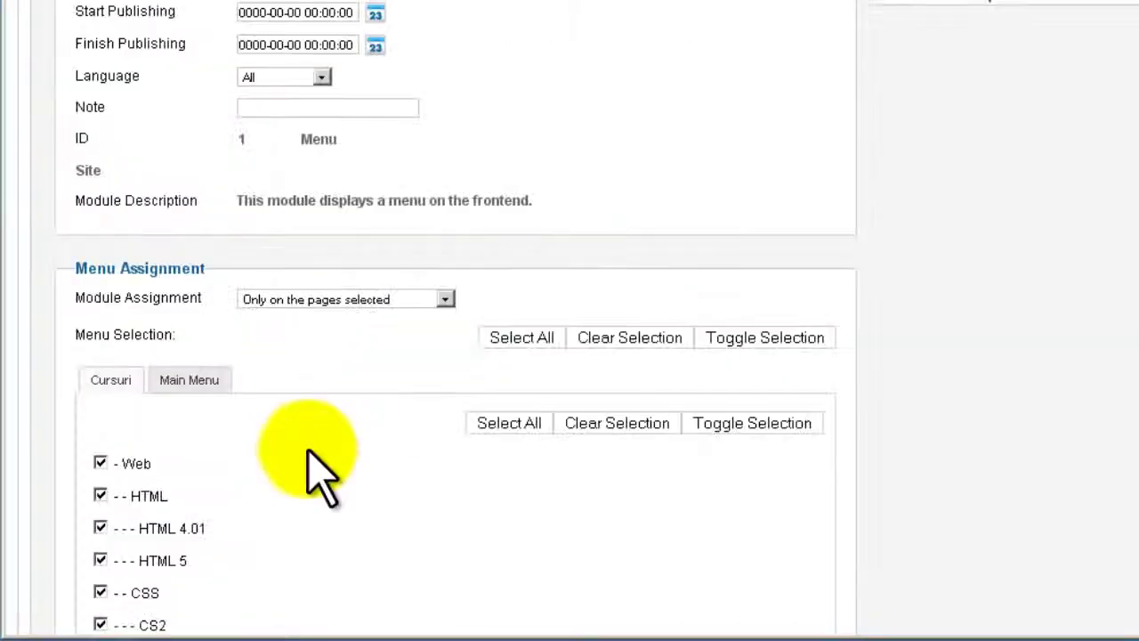
{"action": "scroll", "coordinate": [416, 389], "scroll_direction": "down", "scroll_amount": 3}
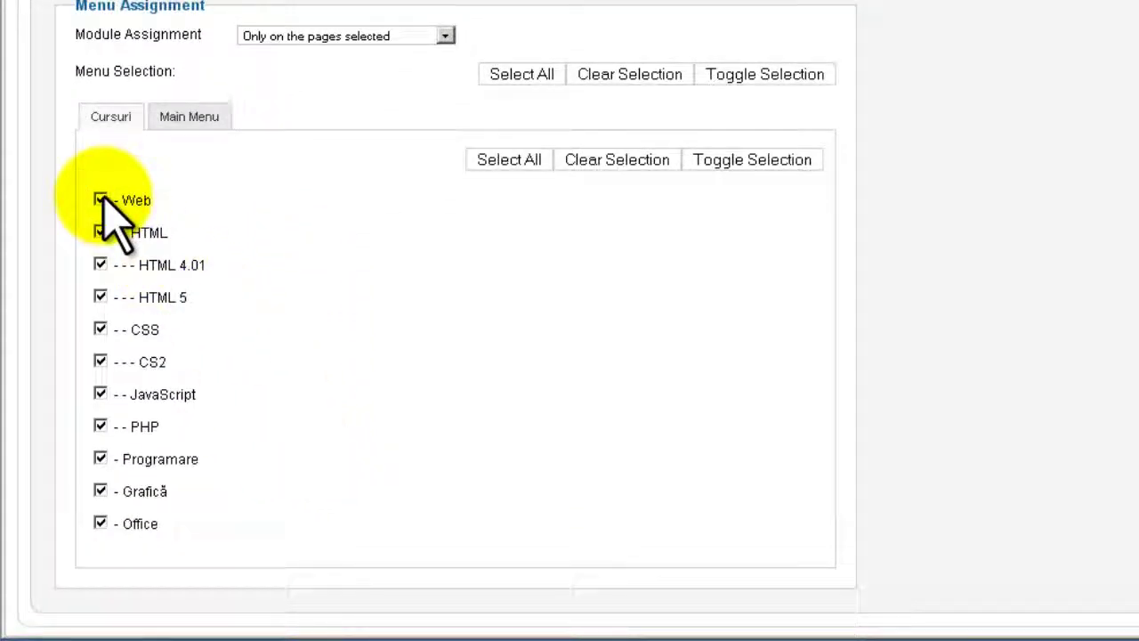
{"action": "left_click", "coordinate": [616, 162]}
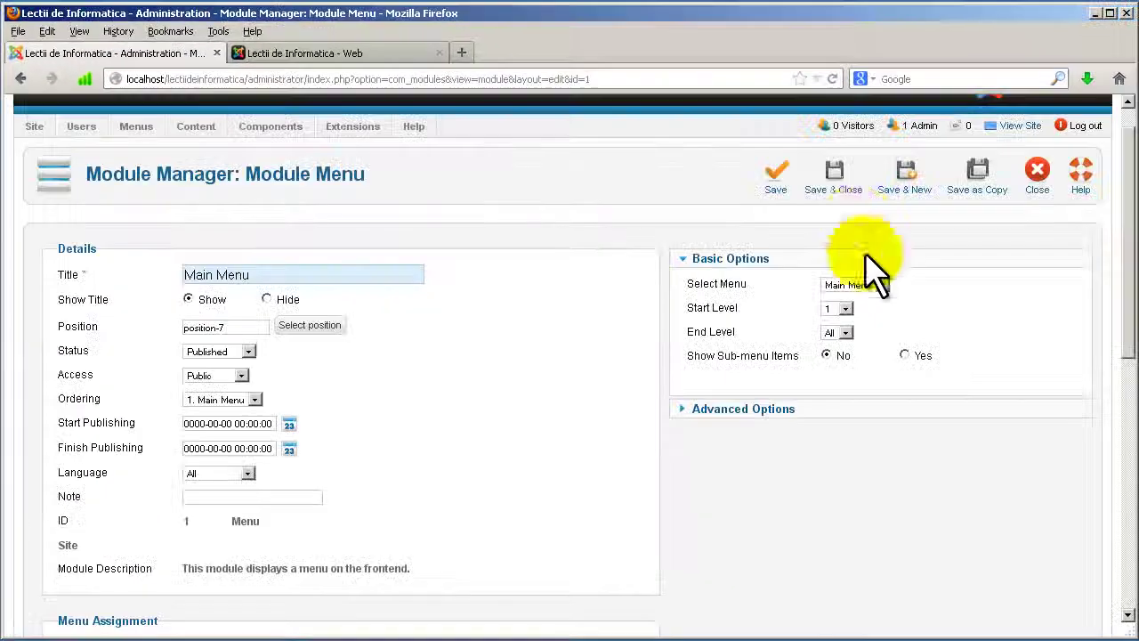
{"action": "left_click", "coordinate": [836, 182]}
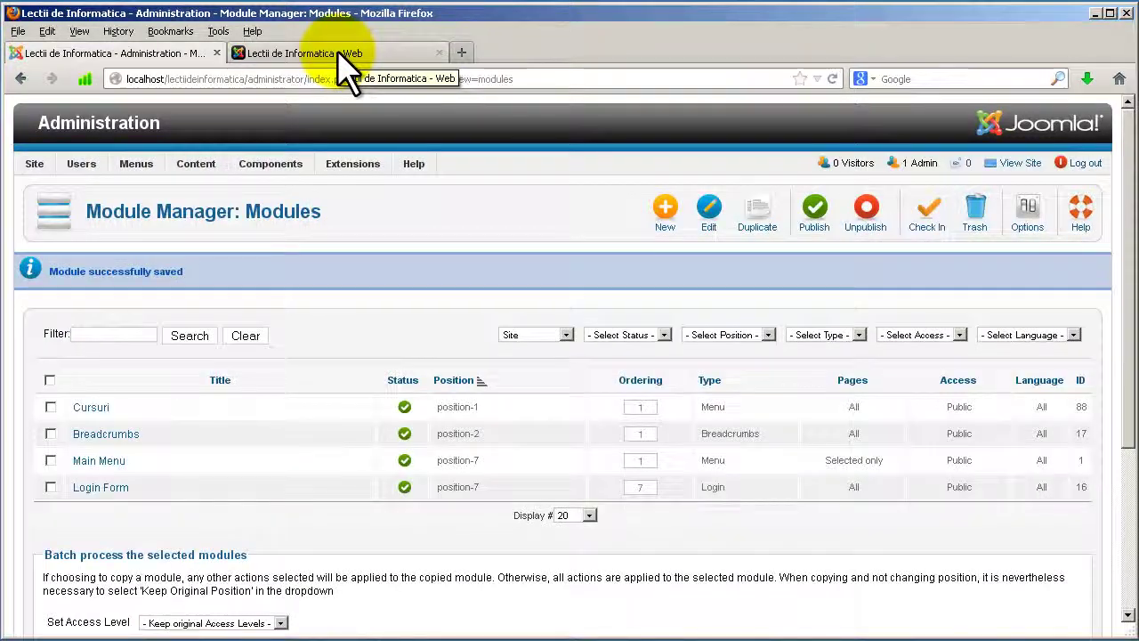
Reload the site's Web page to check whether the Main Menu is still displayed there
{"action": "left_click", "coordinate": [339, 56]}
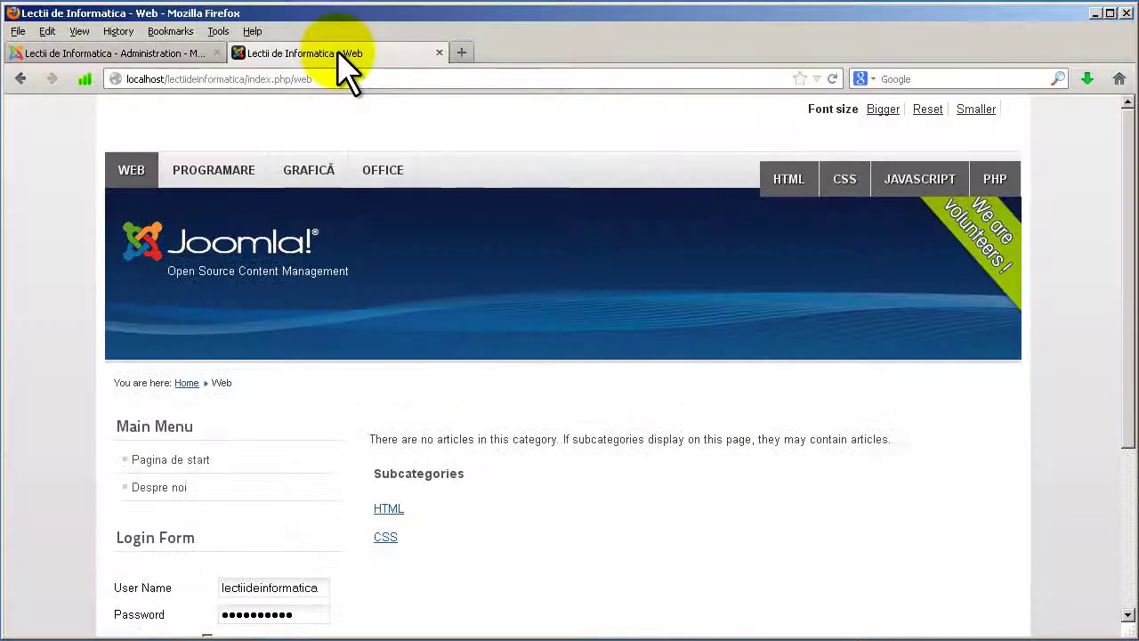
{"action": "left_click", "coordinate": [832, 78]}
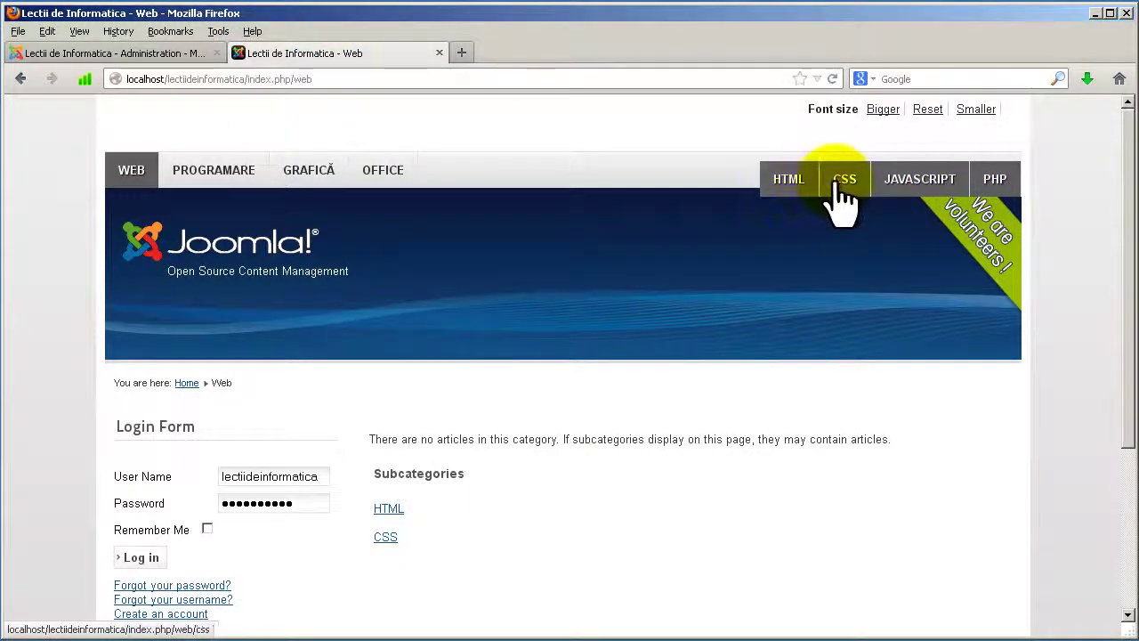
Create a new module of type Menu in the Module Manager and title it Web
{"action": "left_click", "coordinate": [128, 55]}
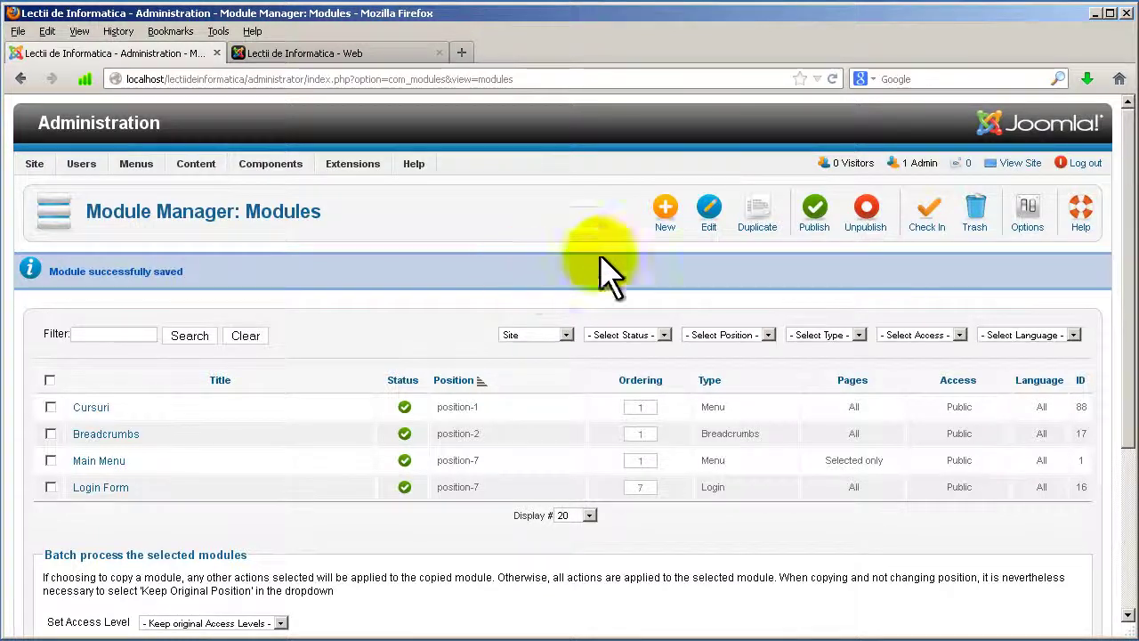
{"action": "left_click", "coordinate": [665, 232]}
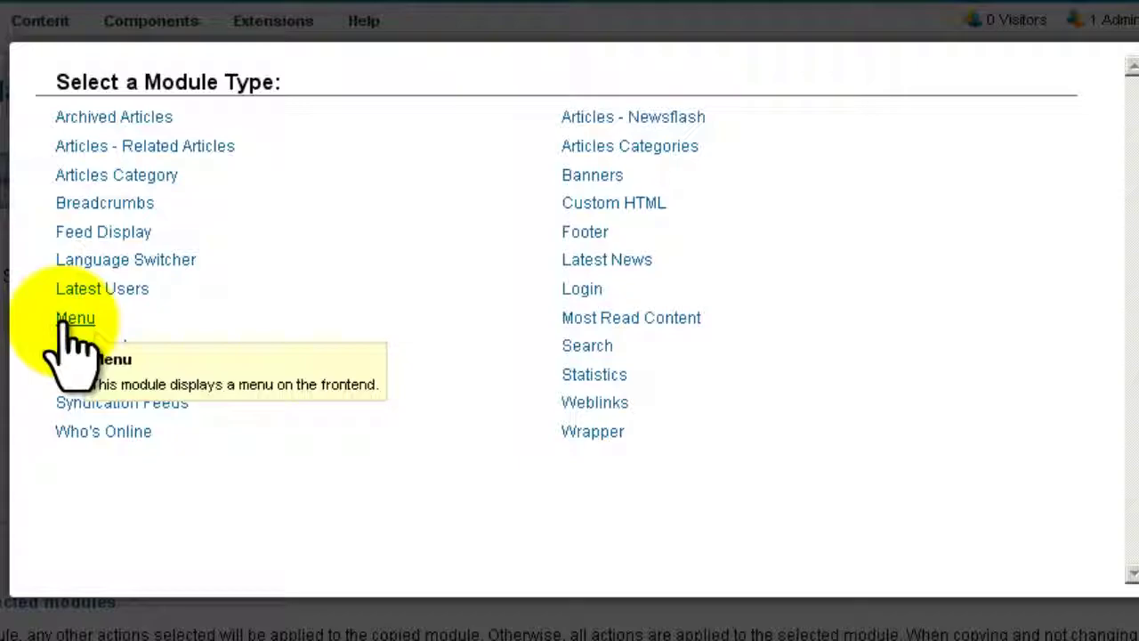
{"action": "left_click", "coordinate": [66, 321]}
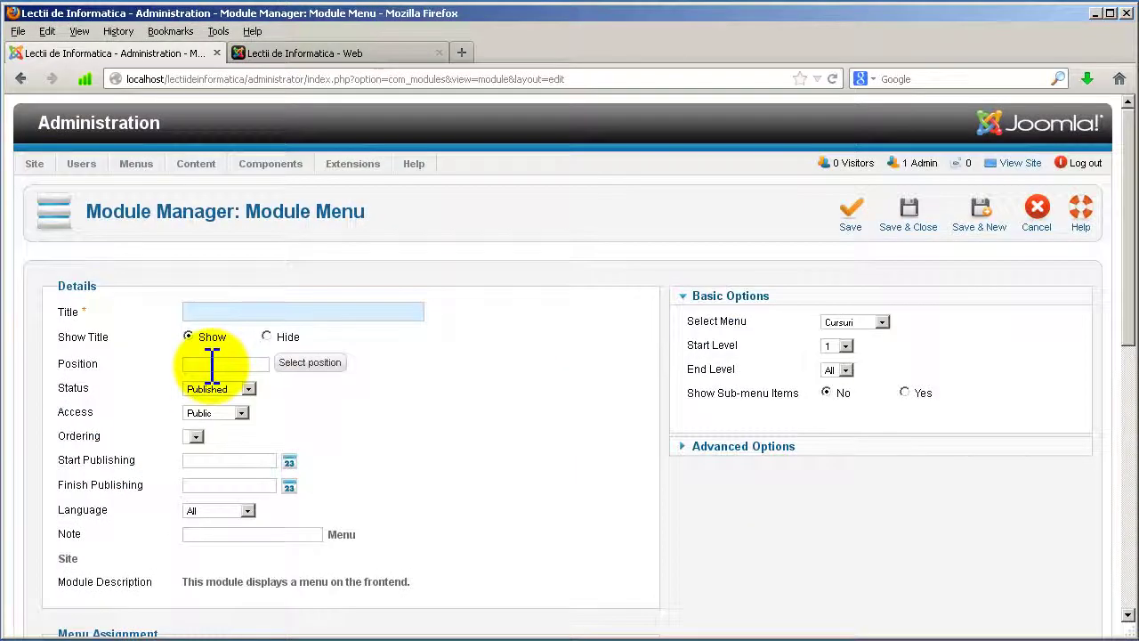
{"action": "left_click", "coordinate": [217, 318]}
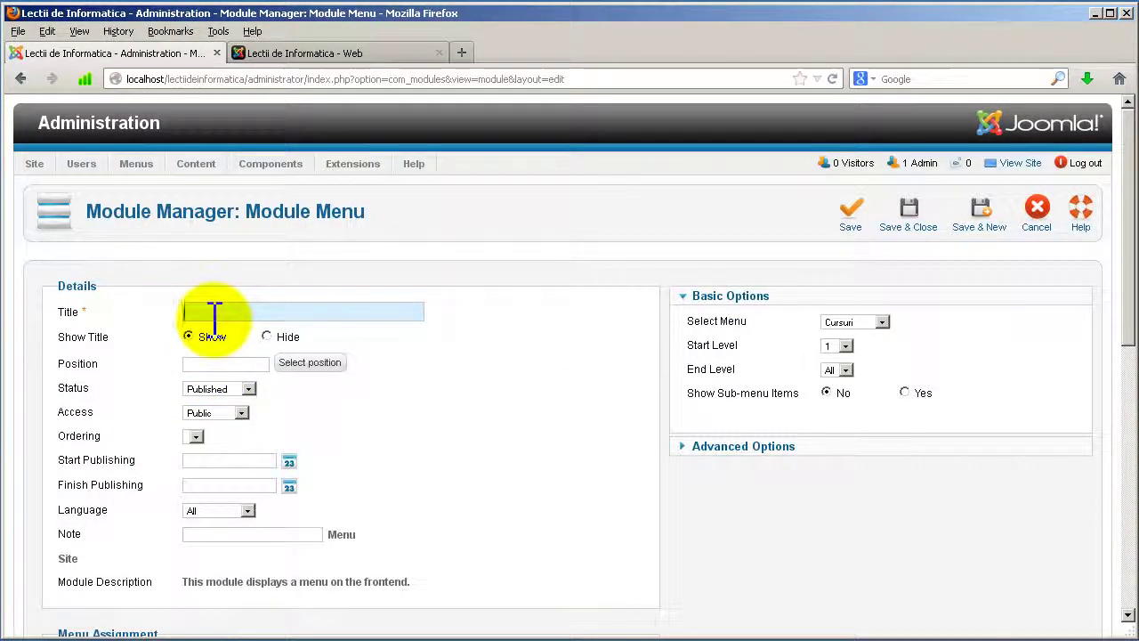
{"action": "type", "text": "We"}
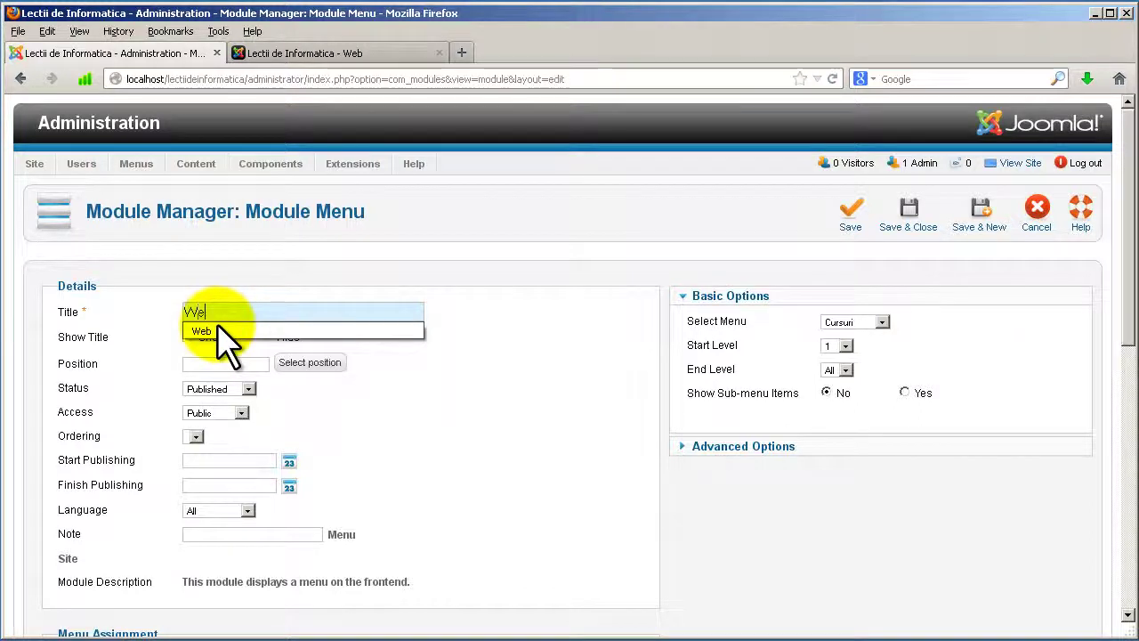
{"action": "type", "text": "b"}
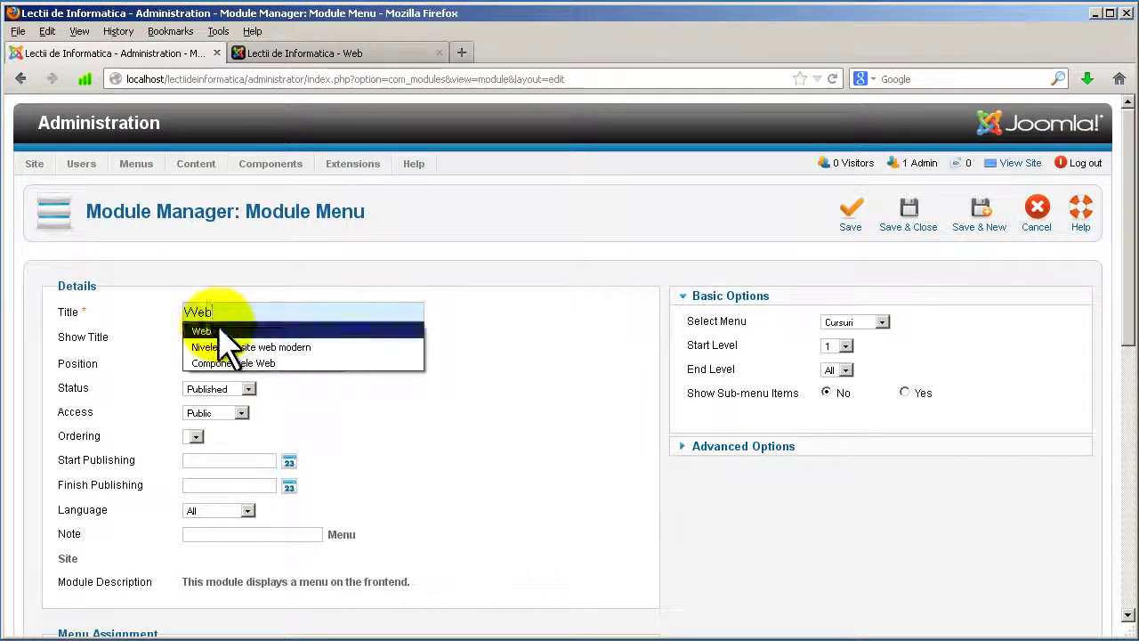
{"action": "left_click", "coordinate": [218, 329]}
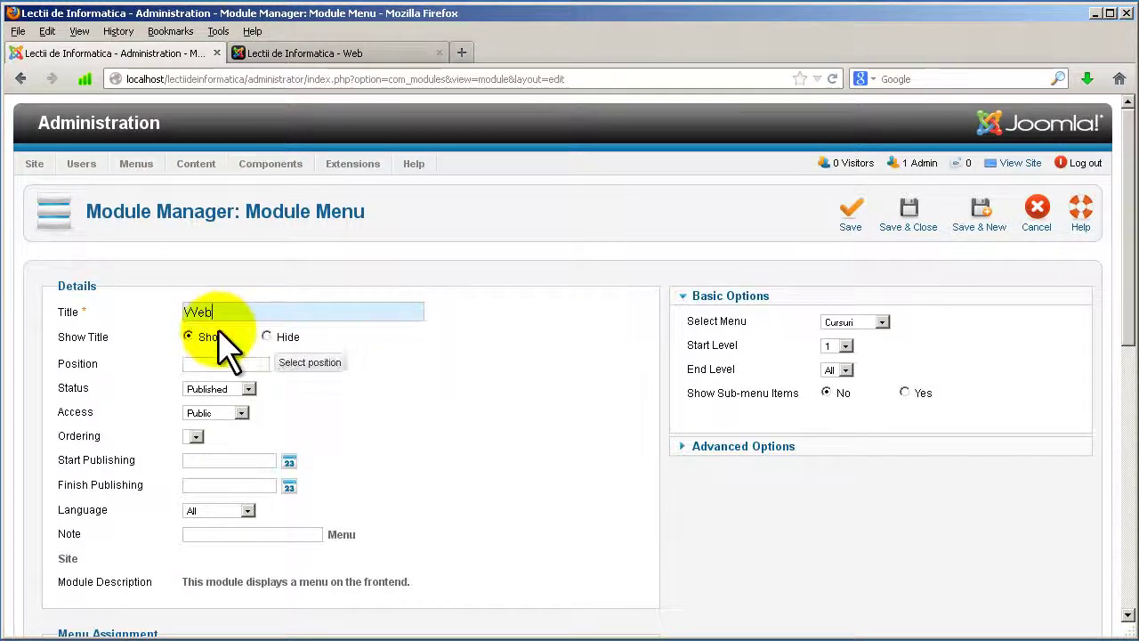
Hide the Web module's title and assign the module to position-7 (Left top) of the beez_20 template
{"action": "left_click", "coordinate": [266, 336]}
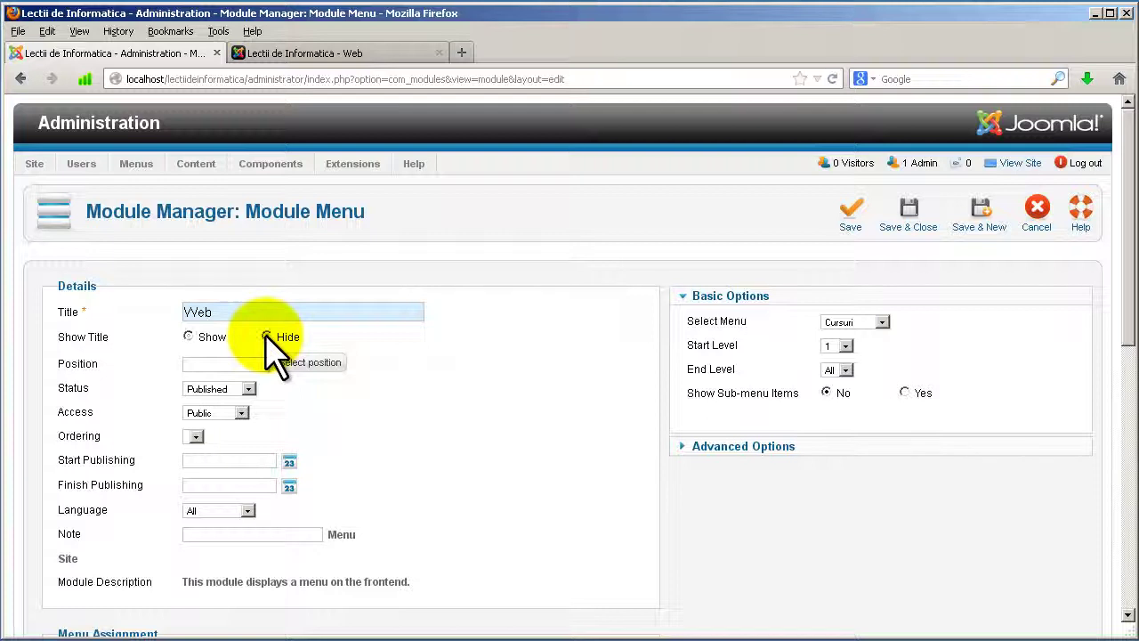
{"action": "left_click", "coordinate": [303, 365]}
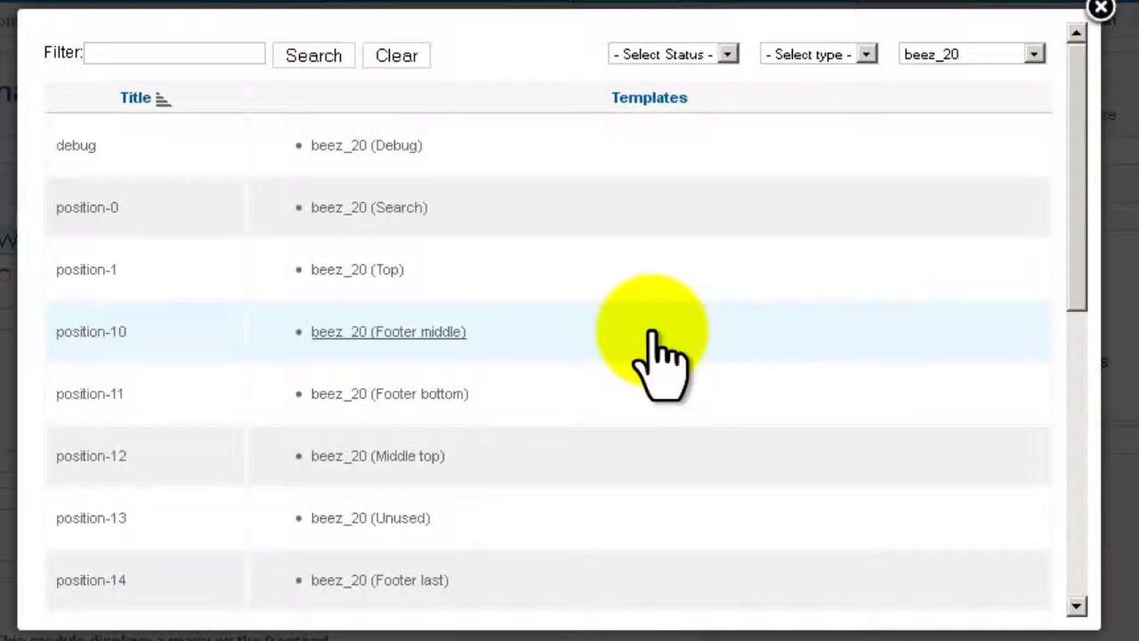
{"action": "scroll", "coordinate": [653, 335], "scroll_direction": "down", "scroll_amount": 6}
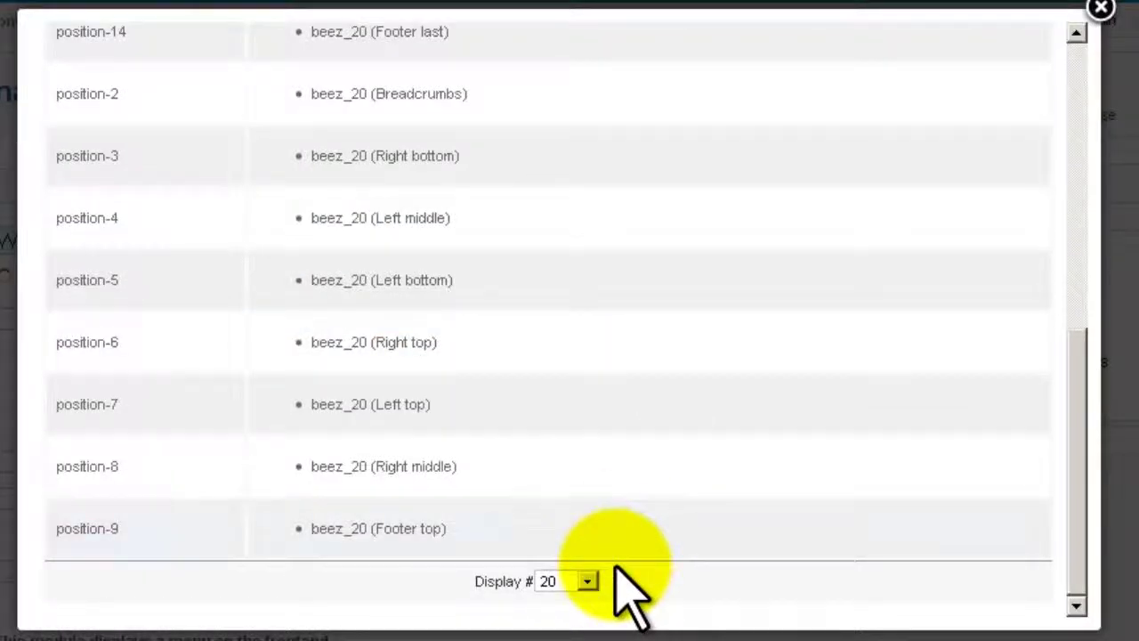
{"action": "left_click", "coordinate": [87, 405]}
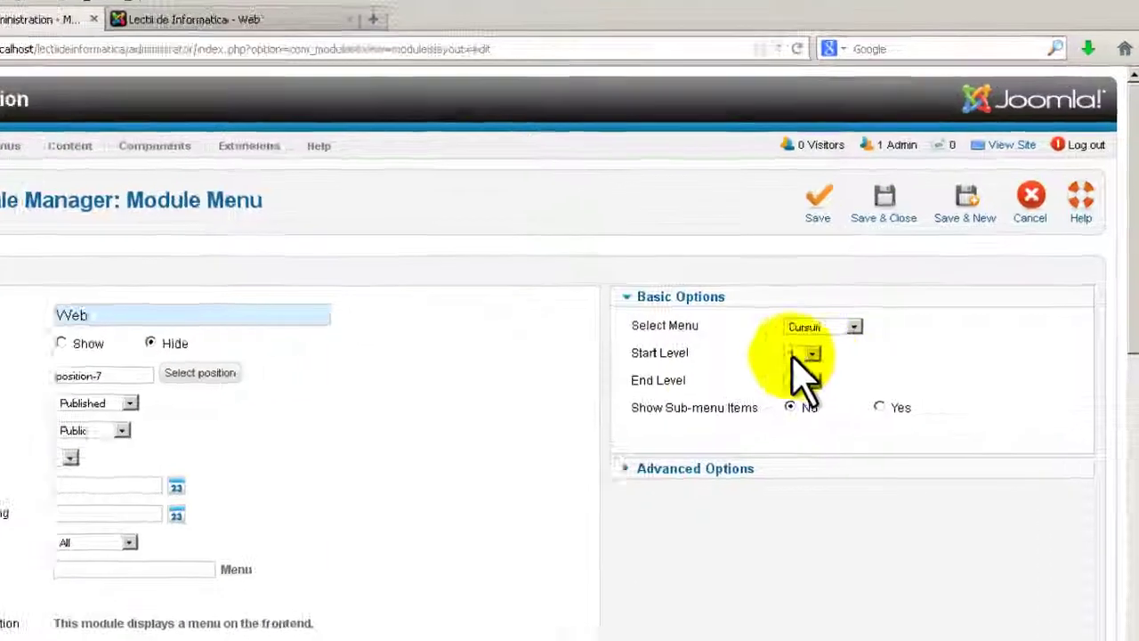
Set the Start Level of the Web module's Cursuri menu to 2
{"action": "mouse_move", "coordinate": [732, 348]}
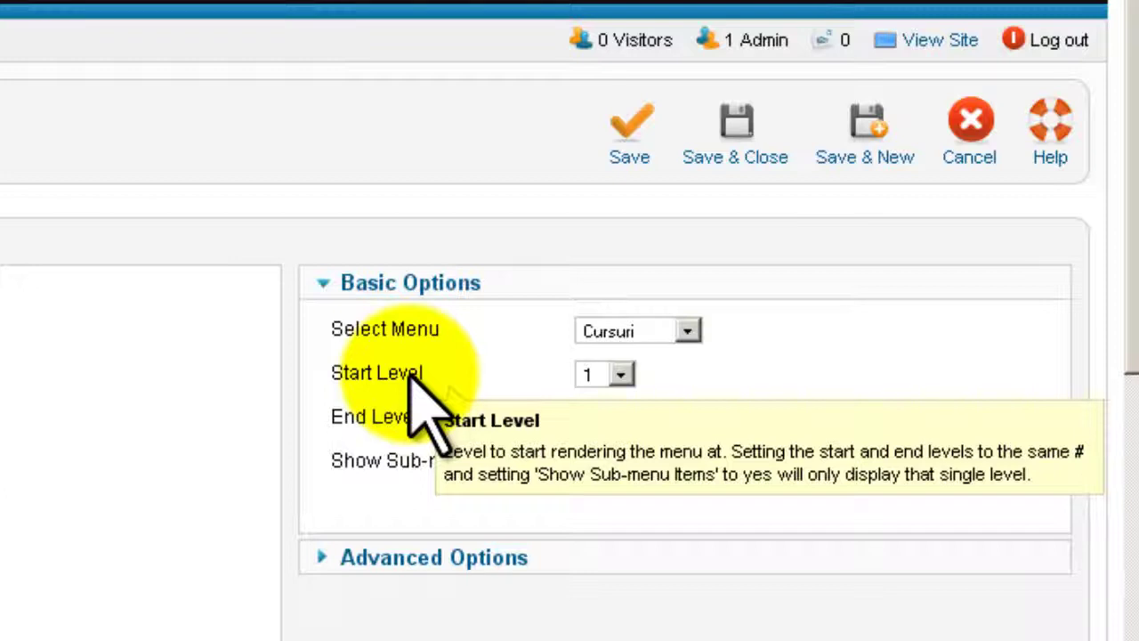
{"action": "left_click", "coordinate": [621, 375]}
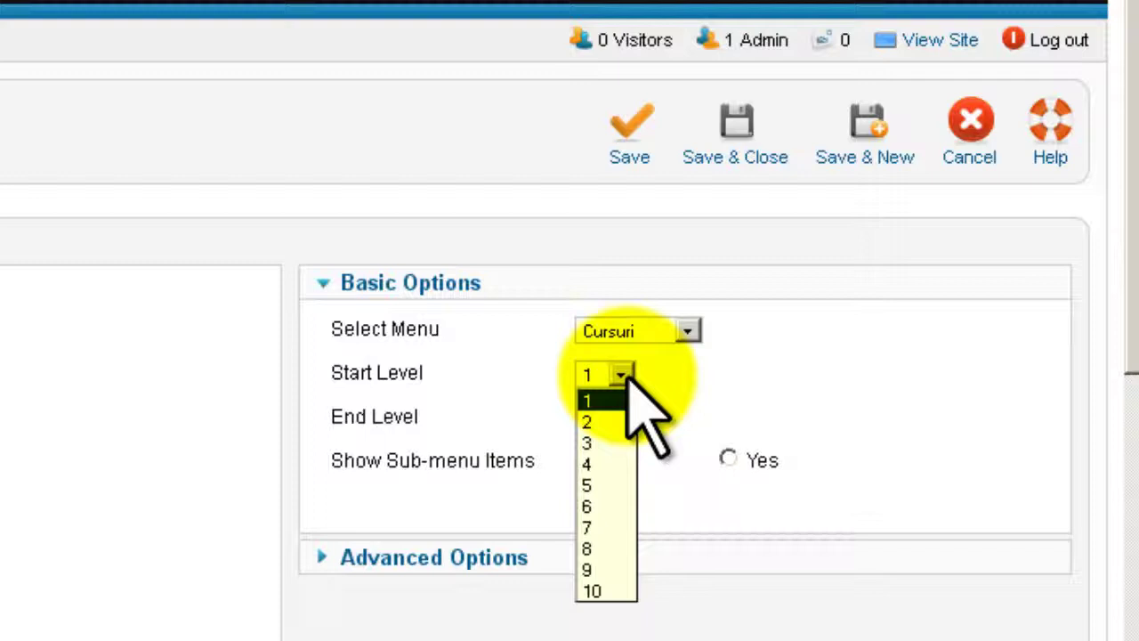
{"action": "left_click", "coordinate": [589, 419]}
{"action": "mouse_move", "coordinate": [369, 435]}
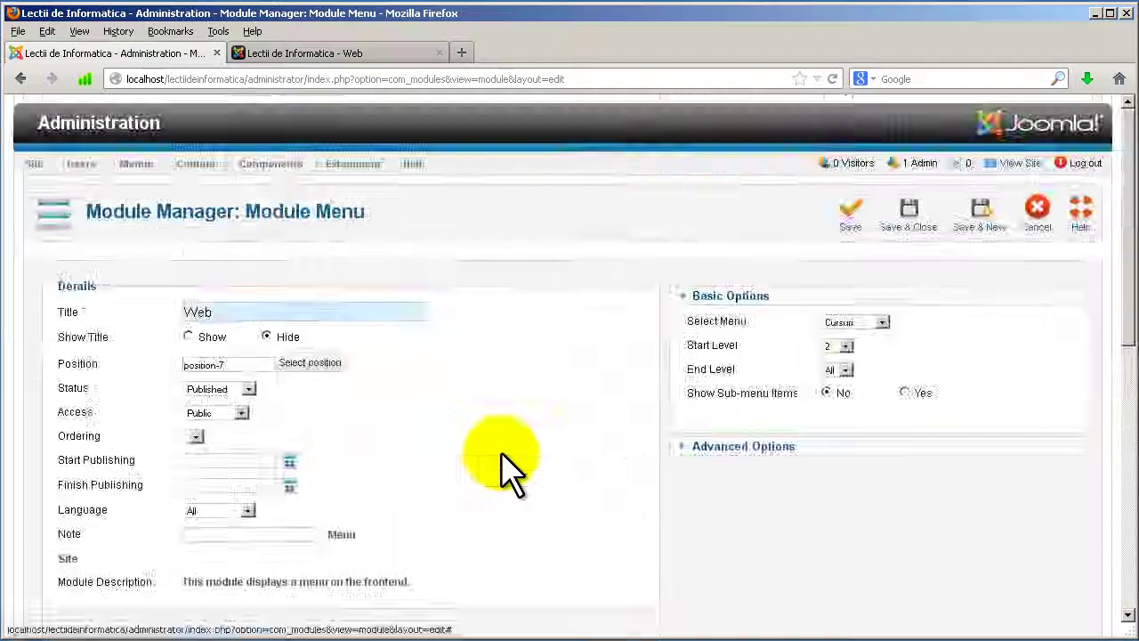
Set the Web module's Module Assignment to Only on the pages selected and clear the Cursuri page selection
{"action": "scroll", "coordinate": [22, 585], "scroll_direction": "down", "scroll_amount": 5}
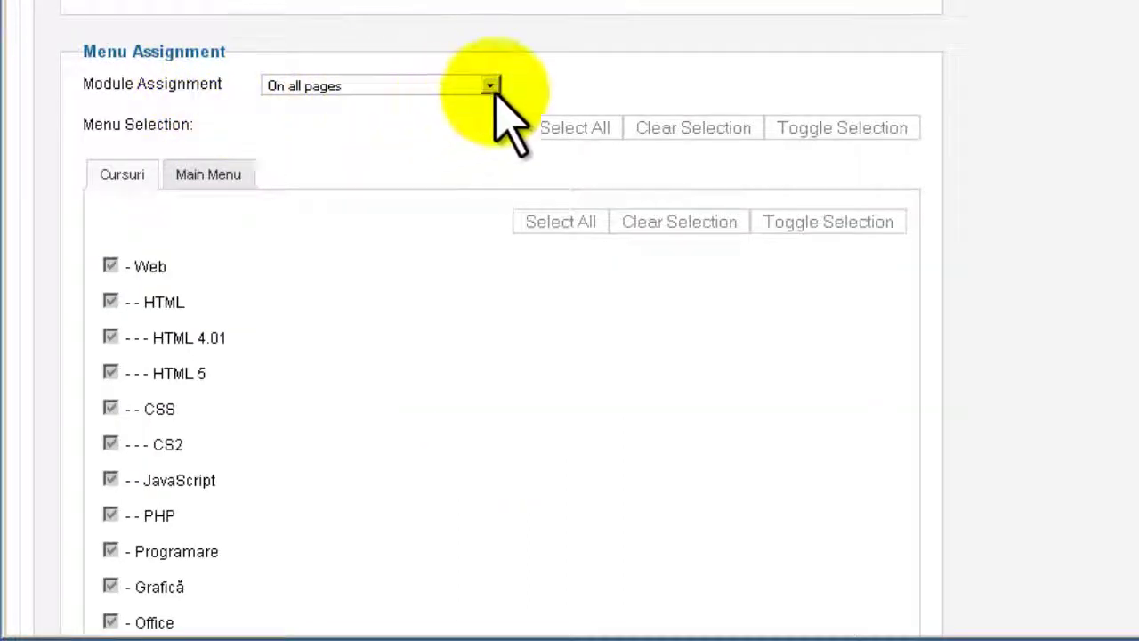
{"action": "left_click", "coordinate": [490, 85]}
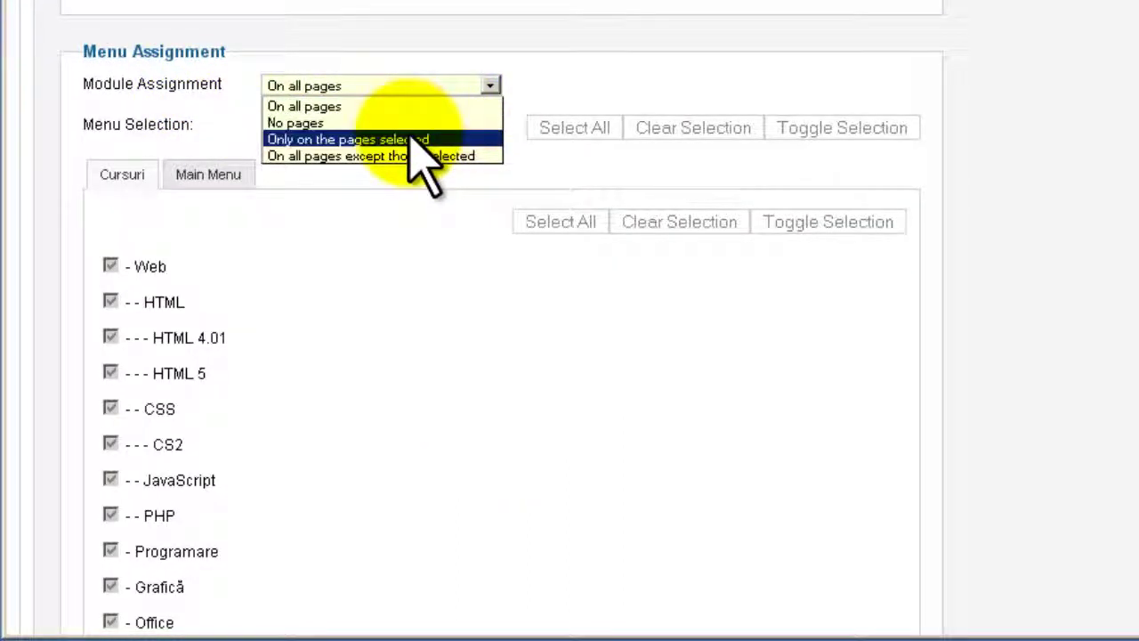
{"action": "left_click", "coordinate": [372, 140]}
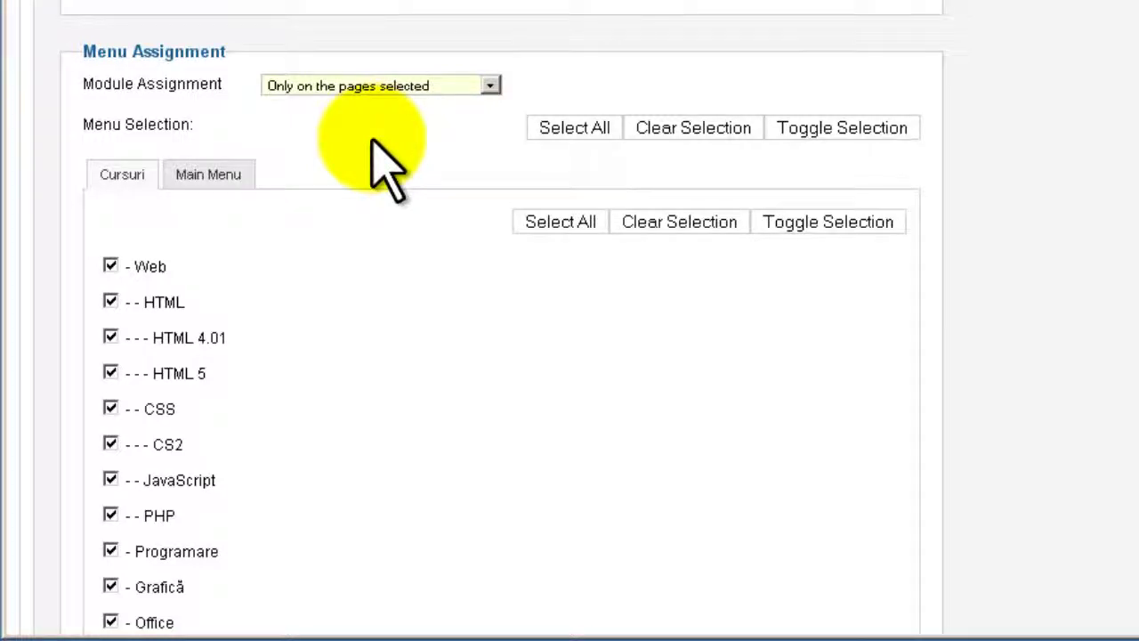
{"action": "left_click", "coordinate": [110, 301]}
{"action": "left_click", "coordinate": [658, 224]}
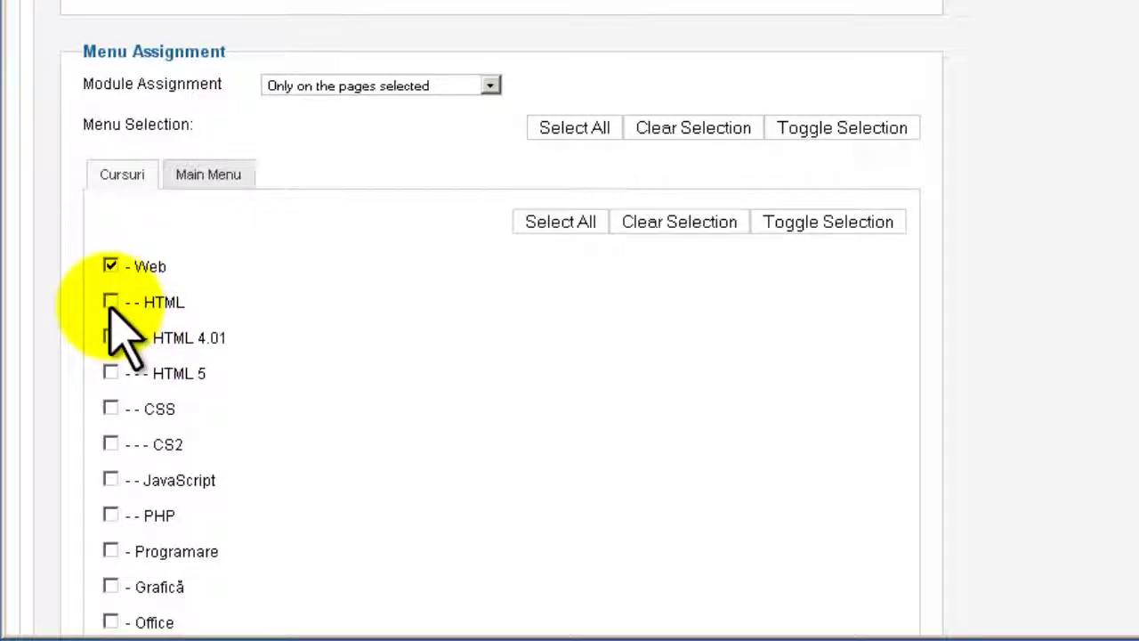
Assign the module to Web, HTML, HTML 4.01, HTML 5, CSS, CS2, JavaScript and PHP, and save and close it
{"action": "left_click", "coordinate": [111, 303]}
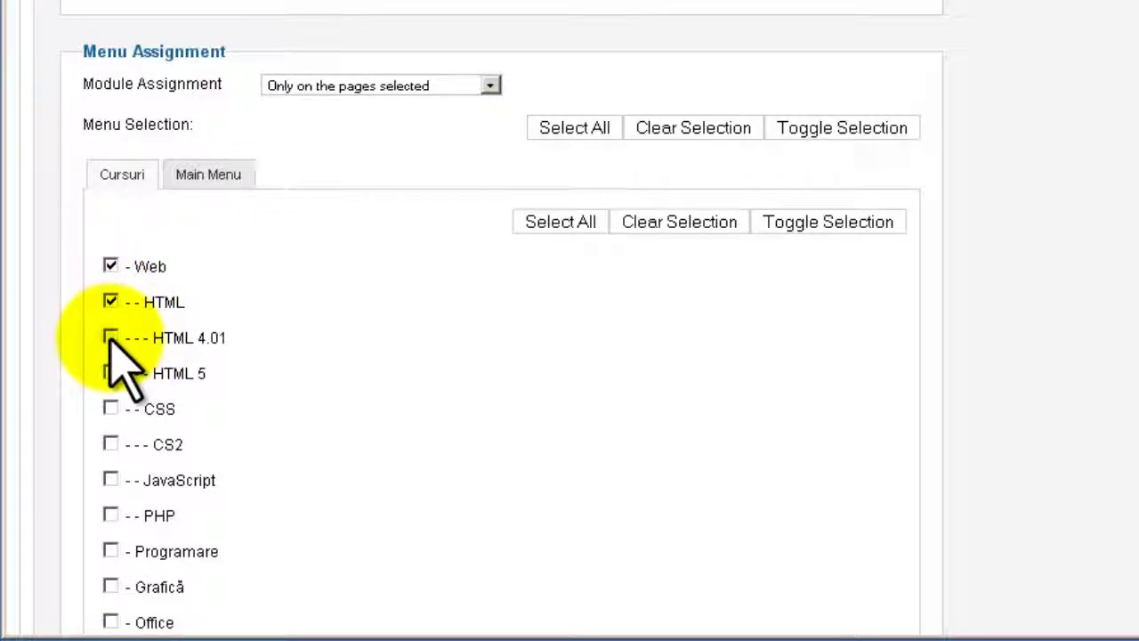
{"action": "left_click", "coordinate": [110, 339]}
{"action": "left_click", "coordinate": [110, 374]}
{"action": "left_click", "coordinate": [110, 408]}
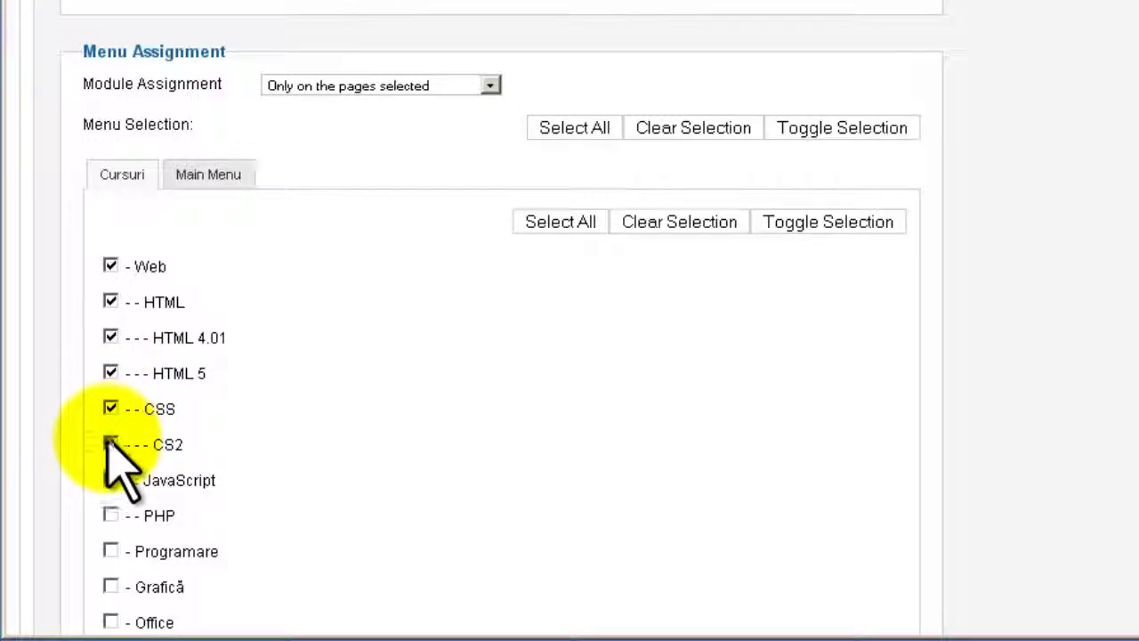
{"action": "left_click", "coordinate": [110, 444]}
{"action": "left_click", "coordinate": [110, 480]}
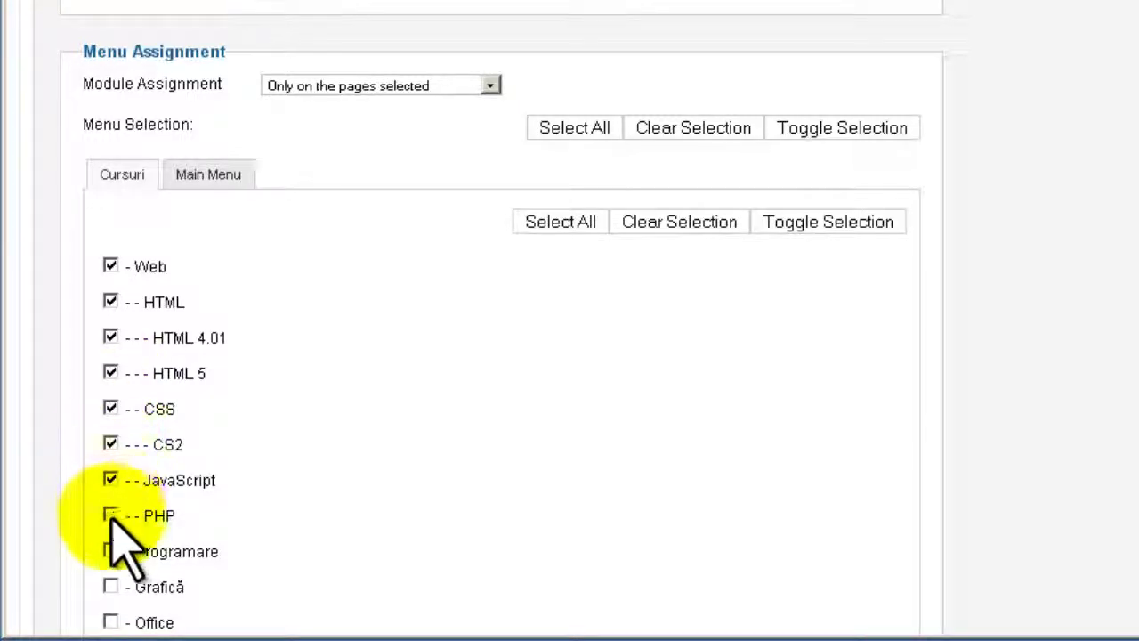
{"action": "left_click", "coordinate": [110, 516]}
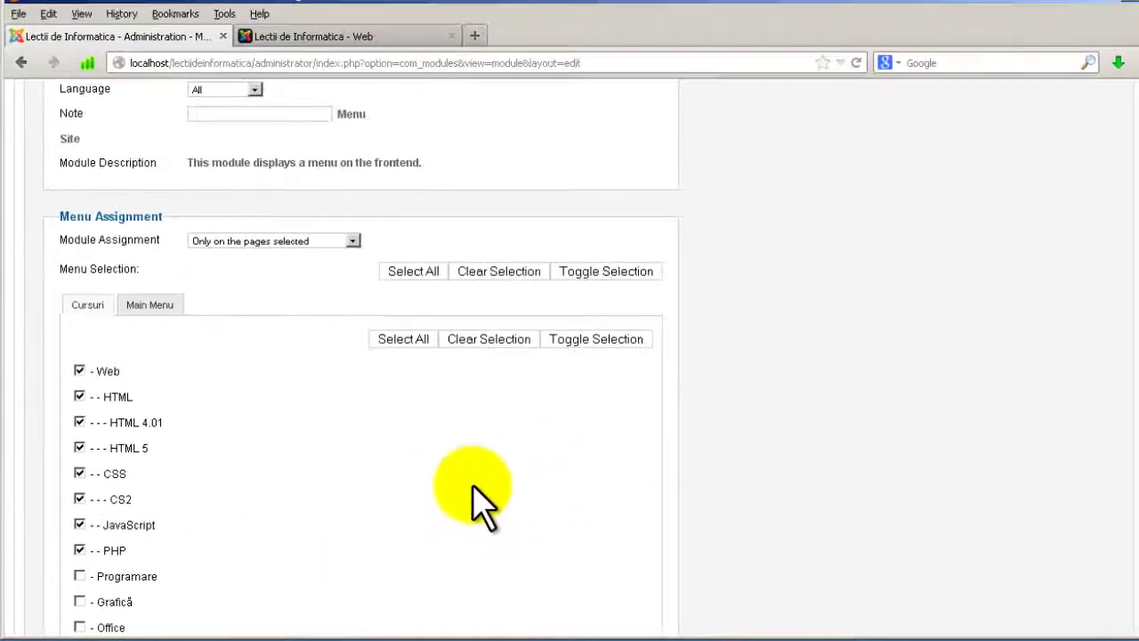
{"action": "scroll", "coordinate": [458, 498], "scroll_direction": "down", "scroll_amount": 3}
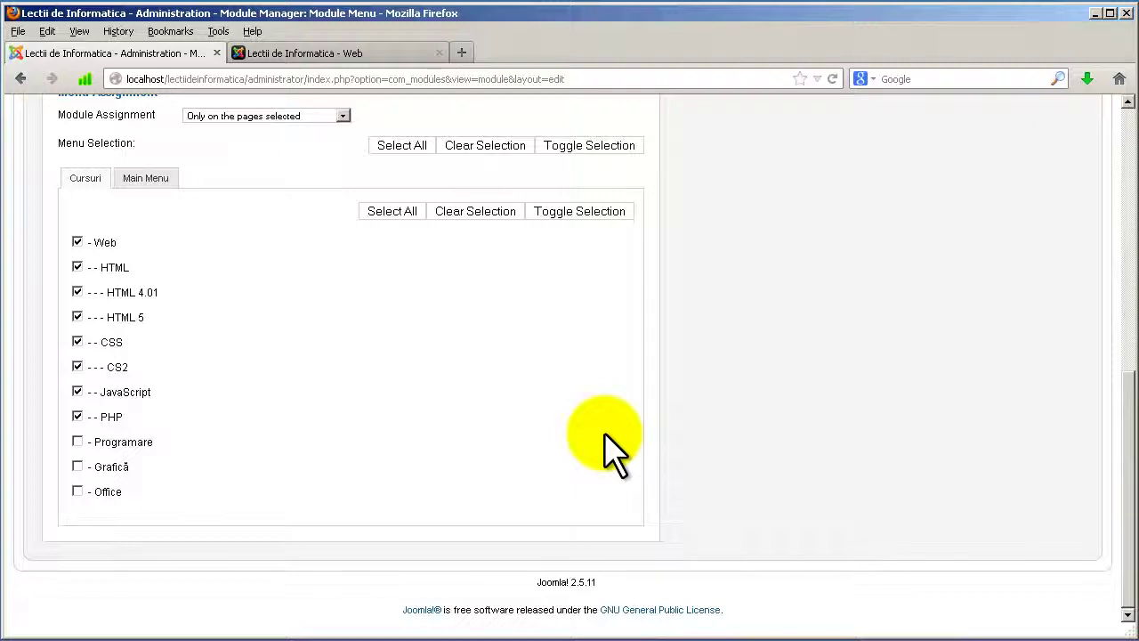
{"action": "scroll", "coordinate": [836, 432], "scroll_direction": "up", "scroll_amount": 12}
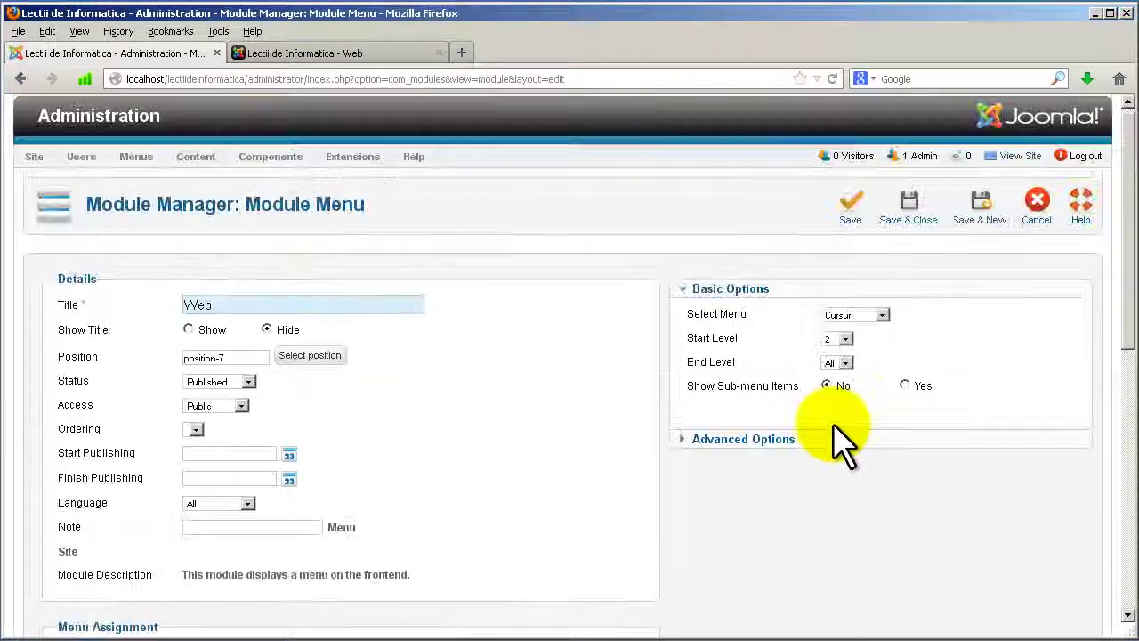
{"action": "left_click", "coordinate": [921, 229]}
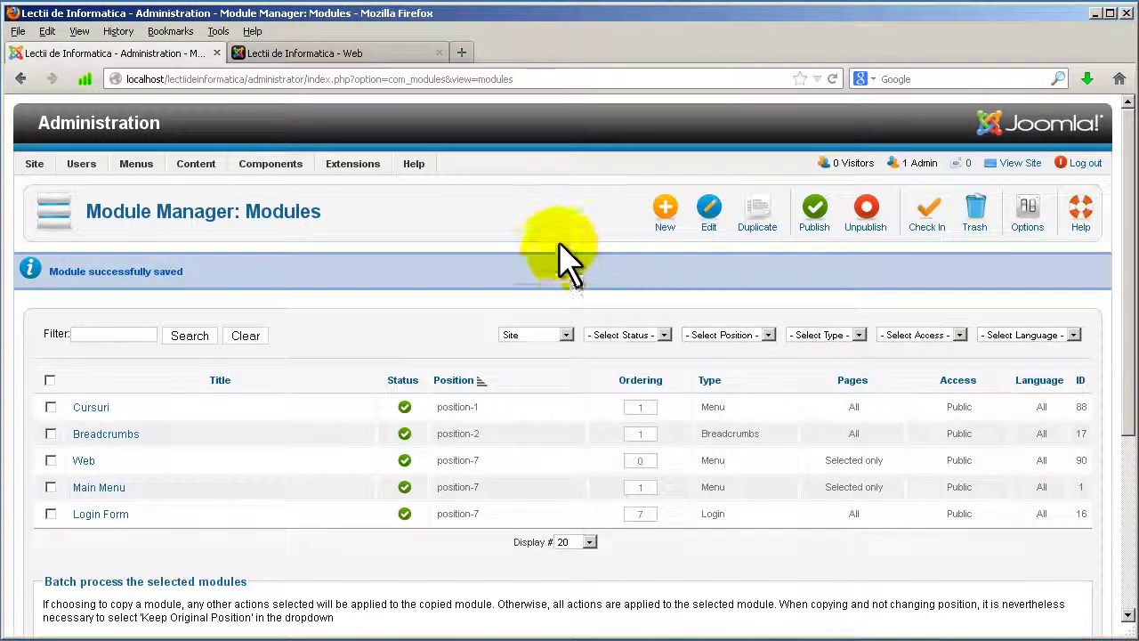
Reload the site's Web page to check how the new Web module displays the submenus
{"action": "left_click", "coordinate": [365, 72]}
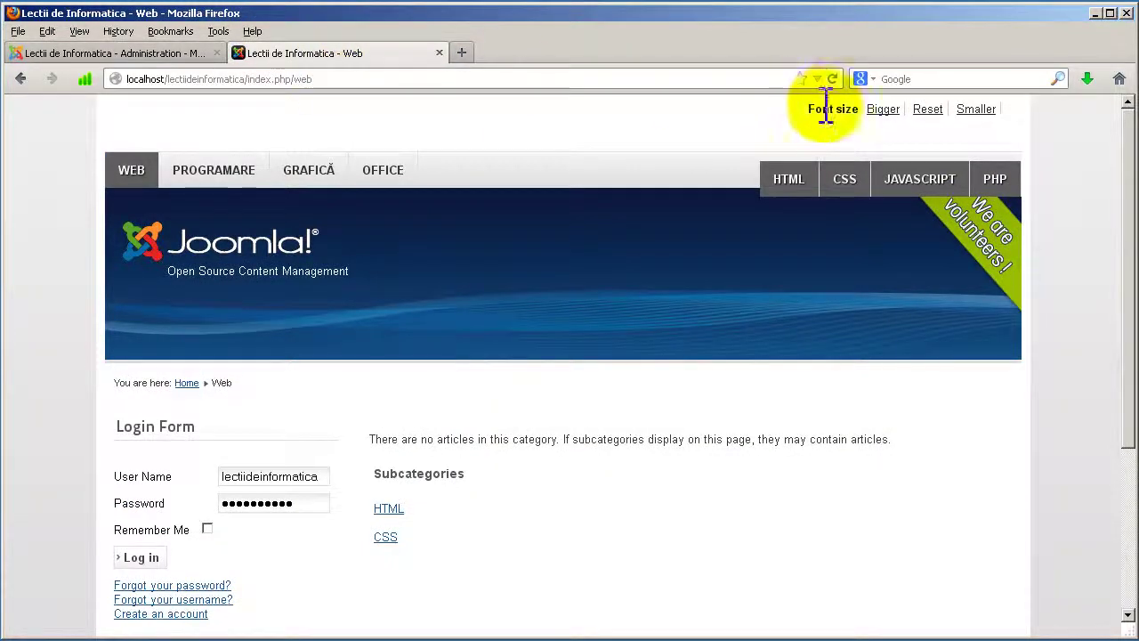
{"action": "left_click", "coordinate": [833, 78]}
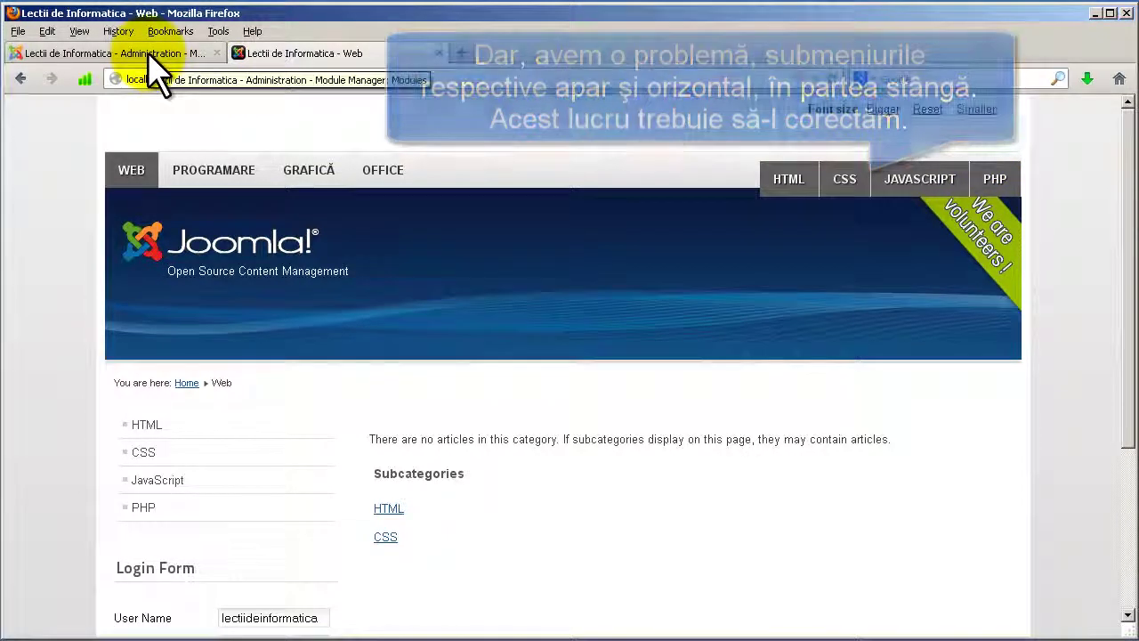
Open the Cursuri module in the administration, set its End Level to 1, and save and close it
{"action": "left_click", "coordinate": [150, 54]}
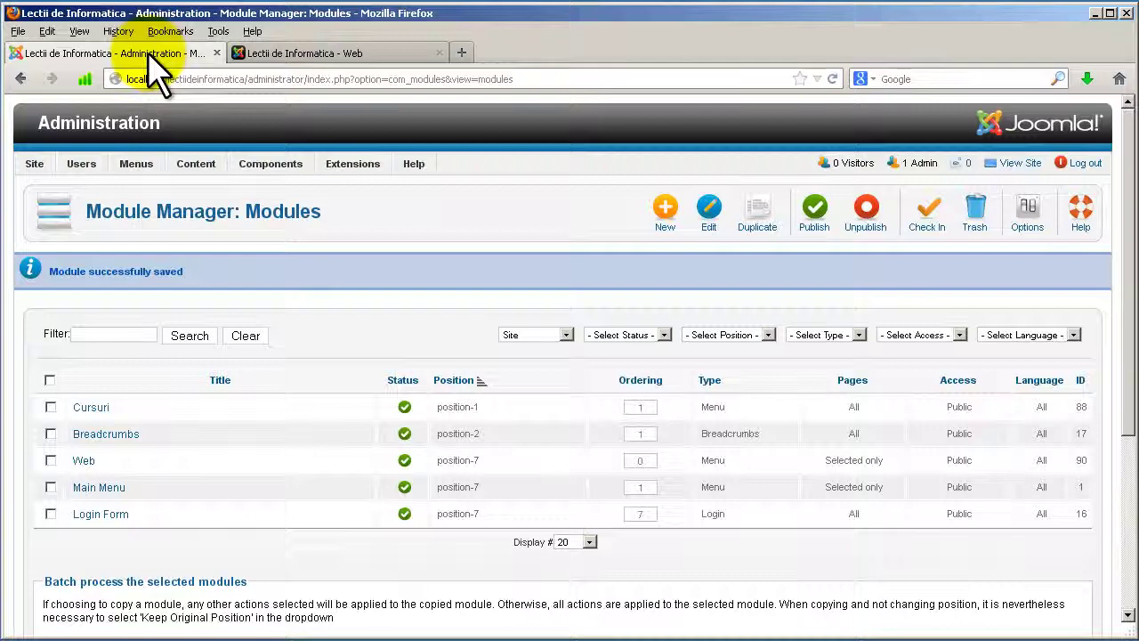
{"action": "left_click", "coordinate": [89, 407]}
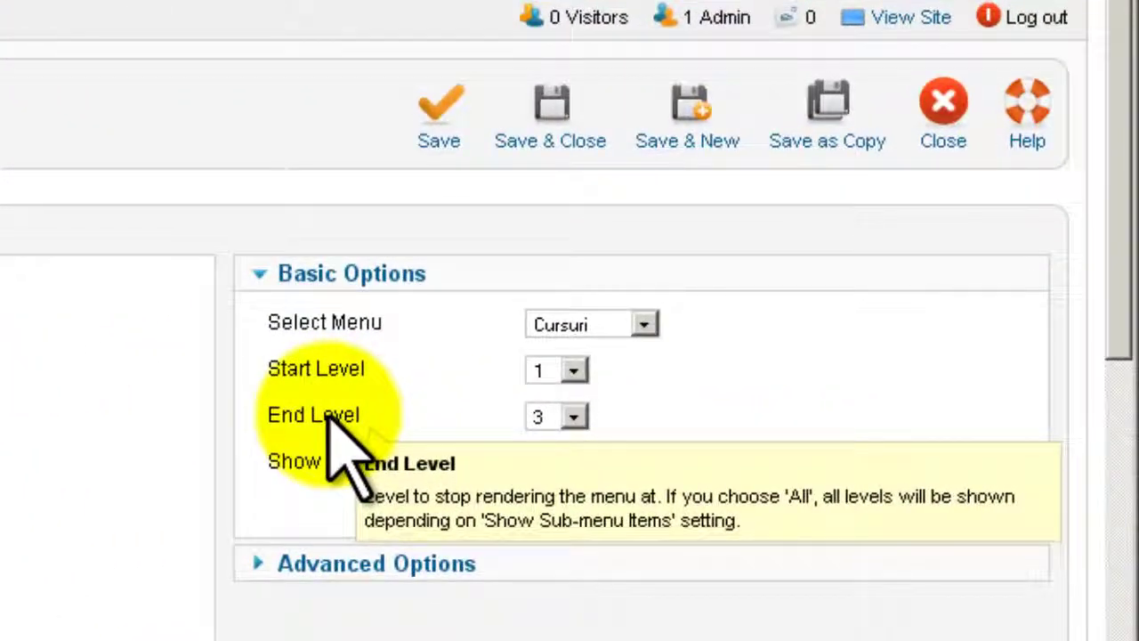
{"action": "left_click", "coordinate": [574, 419]}
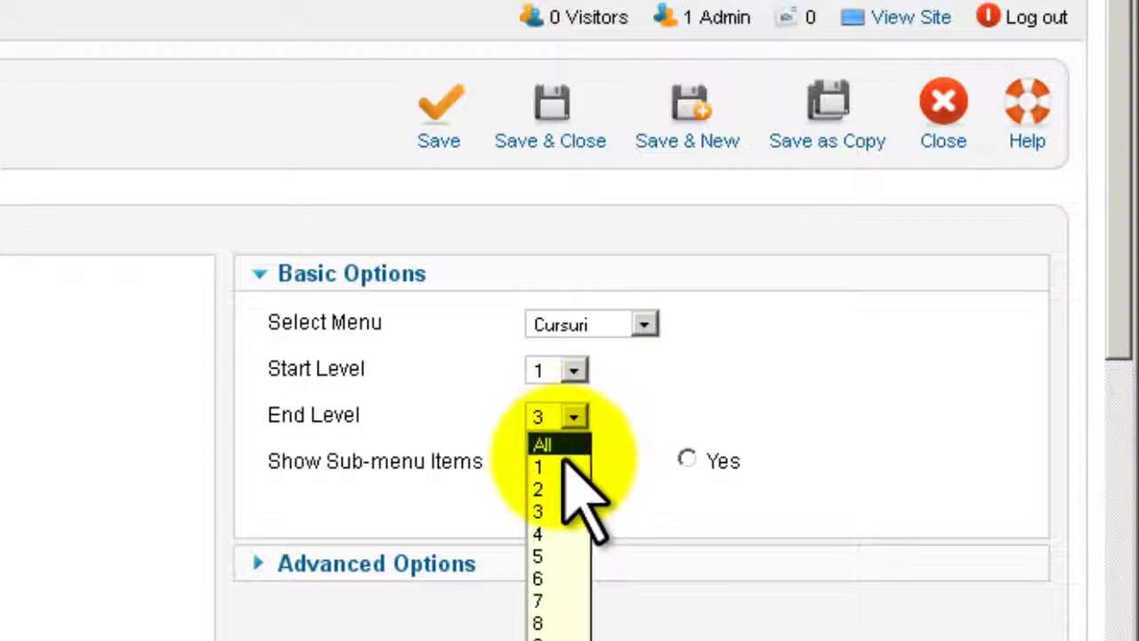
{"action": "left_click", "coordinate": [569, 469]}
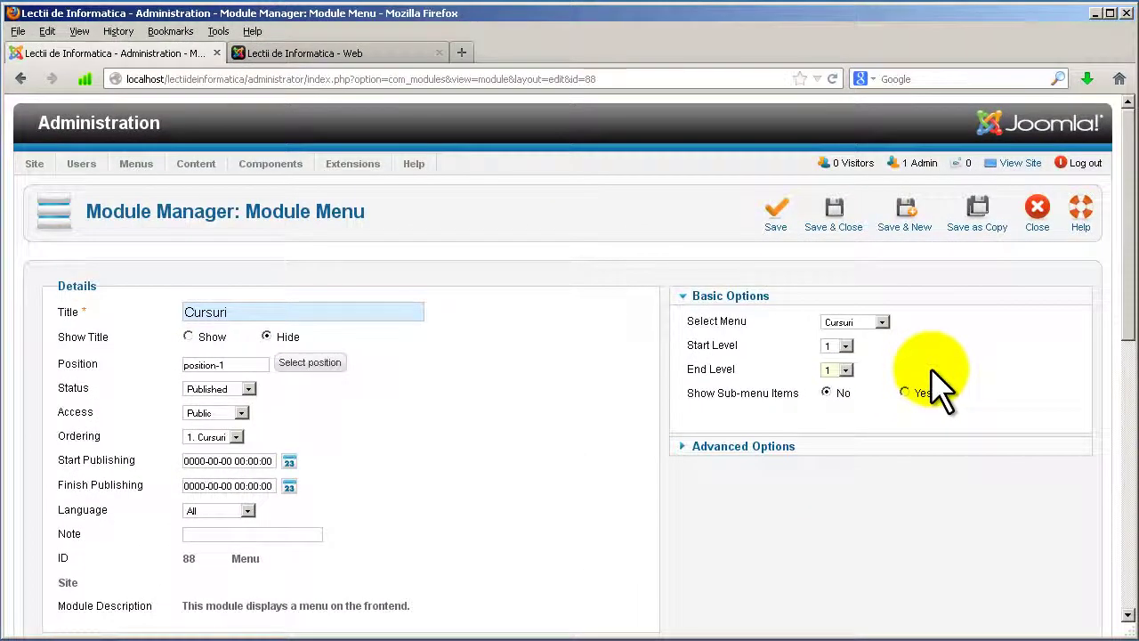
{"action": "left_click", "coordinate": [830, 234]}
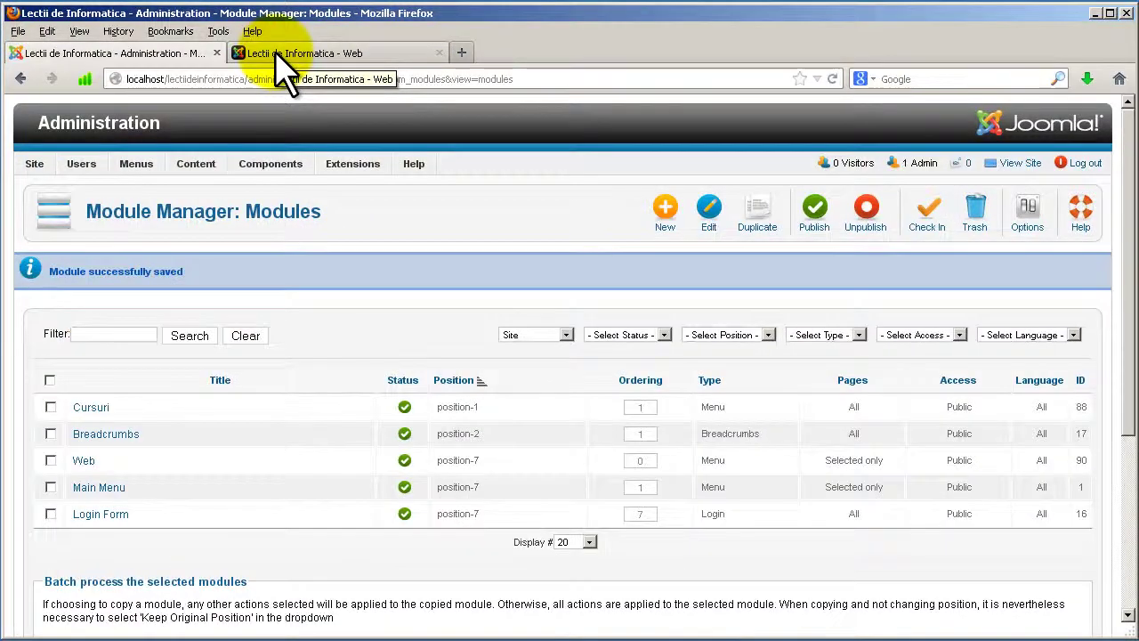
Reload the site's Web page and browse the HTML 4.01 and Programare pages to check which menus appear
{"action": "left_click", "coordinate": [281, 55]}
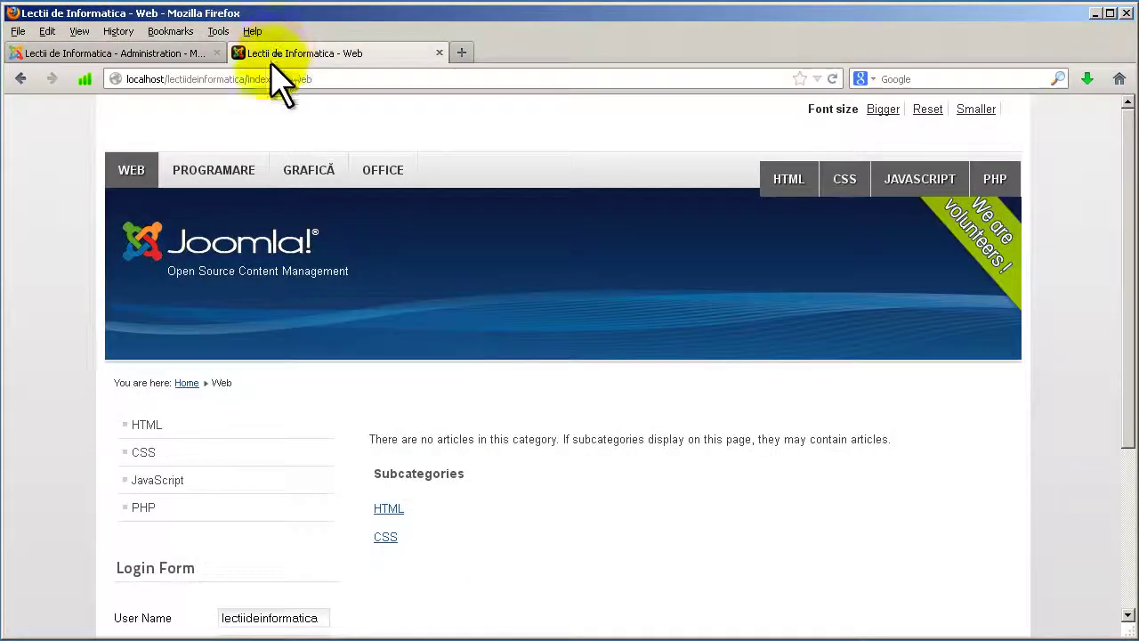
{"action": "left_click", "coordinate": [832, 78]}
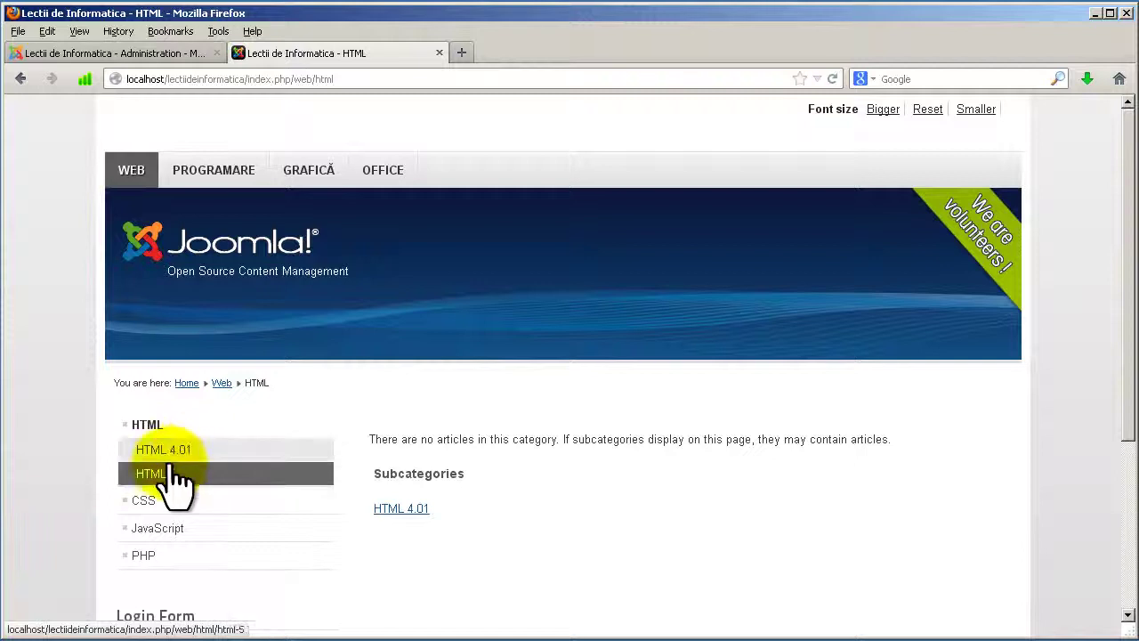
{"action": "left_click", "coordinate": [157, 455]}
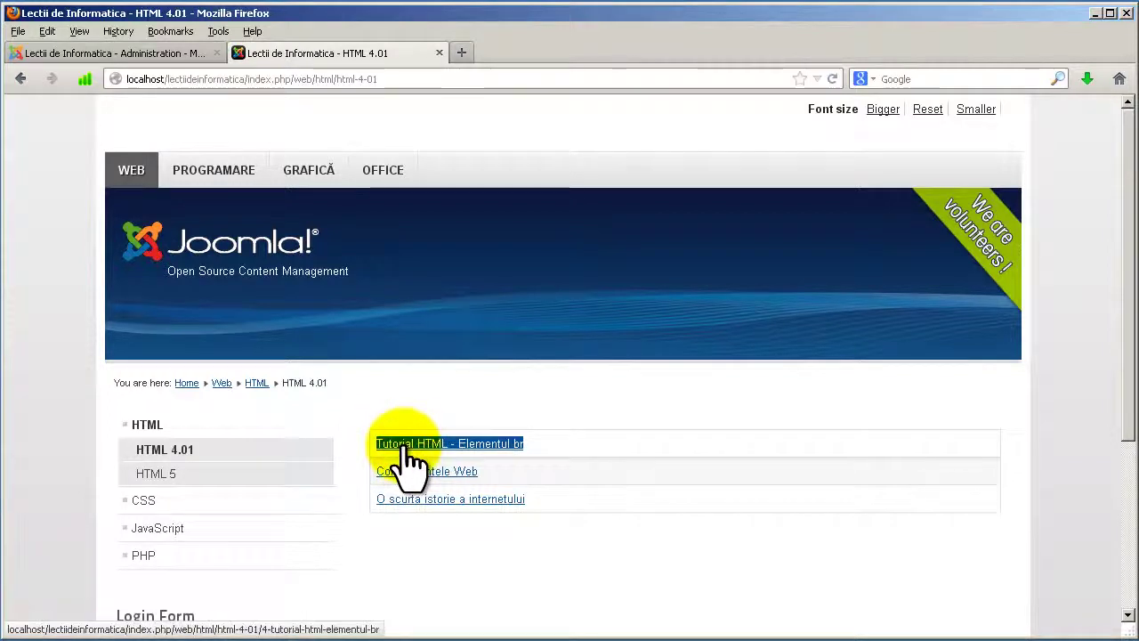
{"action": "left_click", "coordinate": [409, 500]}
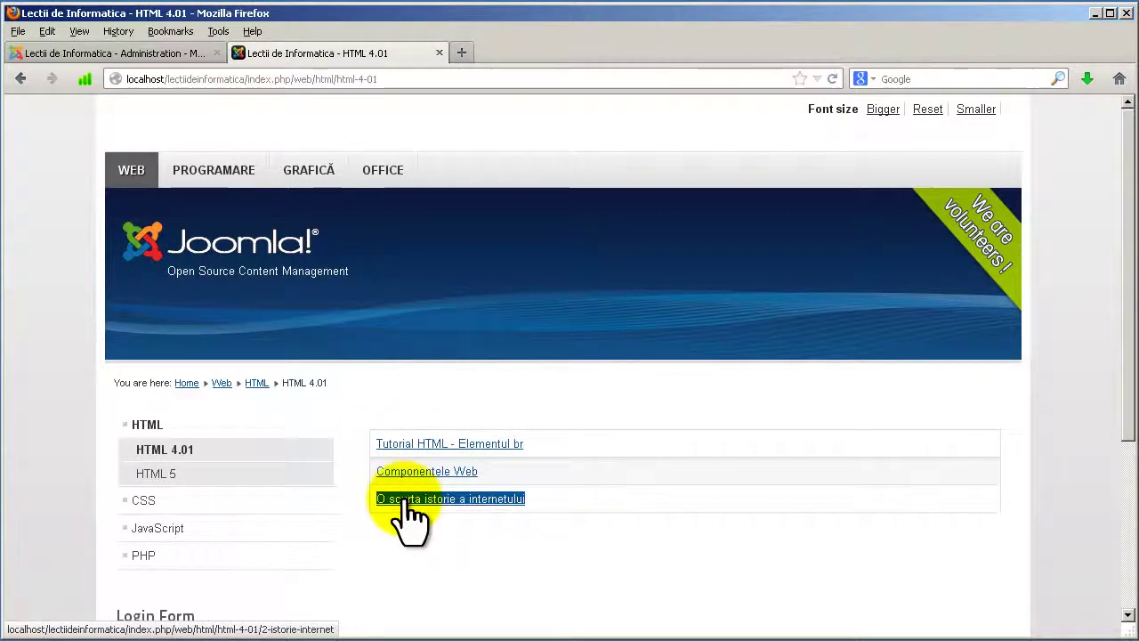
{"action": "left_click", "coordinate": [412, 446]}
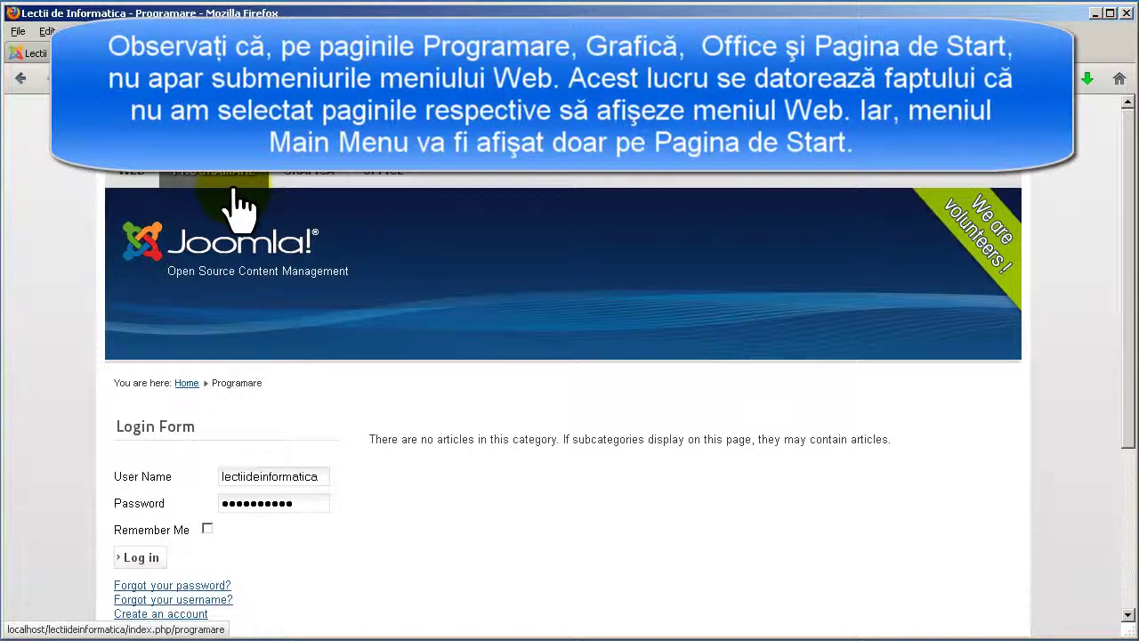
Browse from the Web page through CSS to CS2 and look through the full CSS – Comentarii article
{"action": "left_click", "coordinate": [133, 176]}
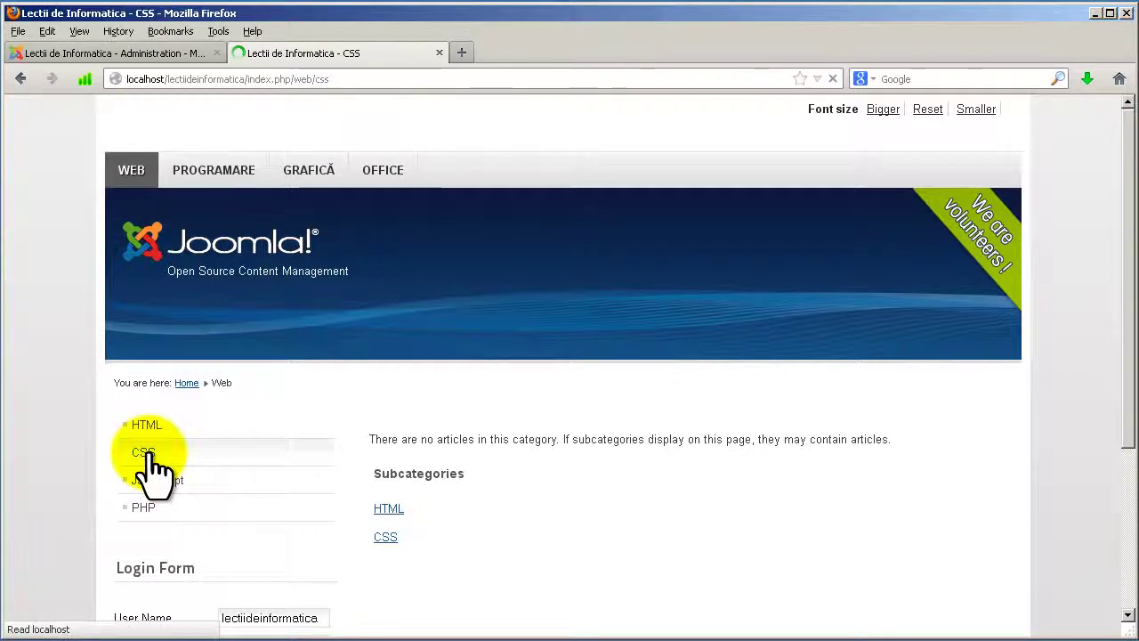
{"action": "scroll", "coordinate": [212, 461], "scroll_direction": "down", "scroll_amount": 2}
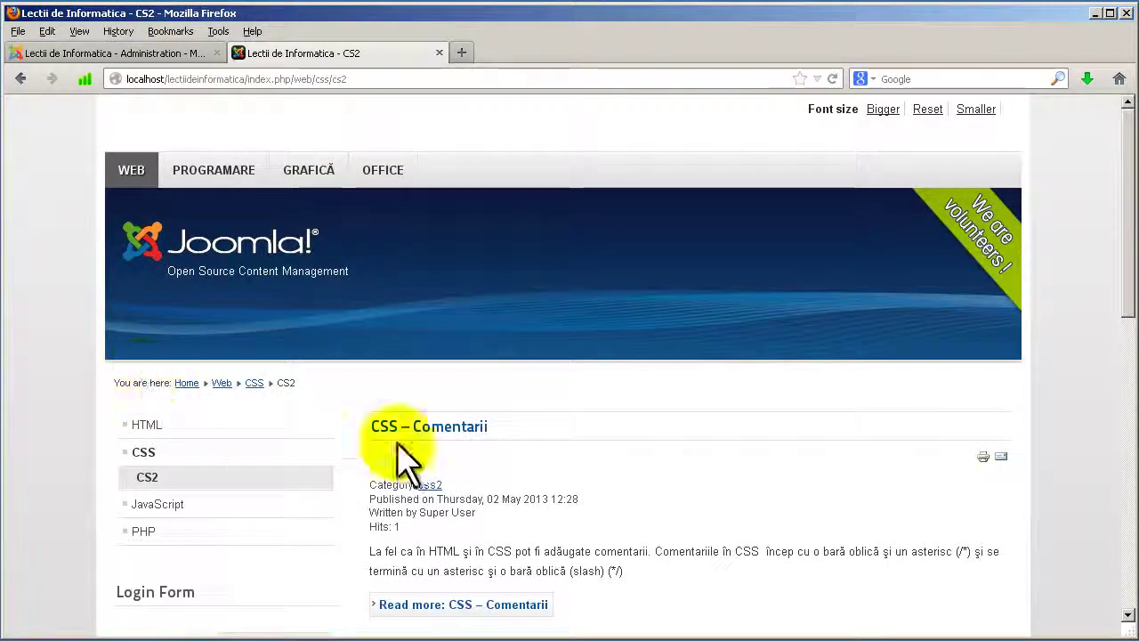
{"action": "scroll", "coordinate": [690, 461], "scroll_direction": "down", "scroll_amount": 6}
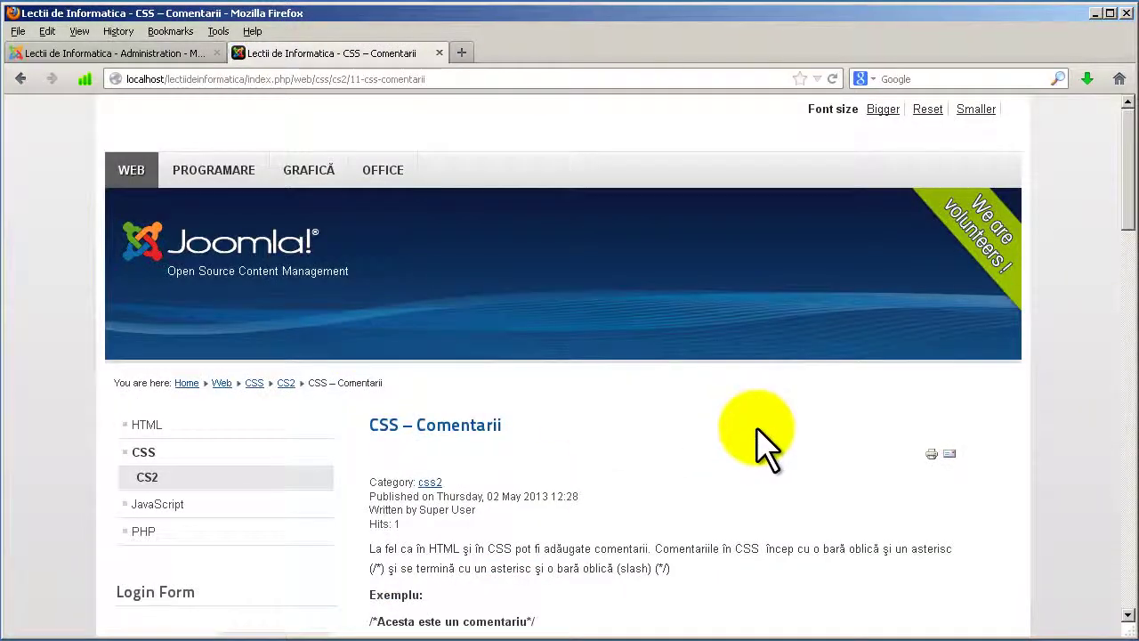
{"action": "scroll", "coordinate": [760, 440], "scroll_direction": "down", "scroll_amount": 12}
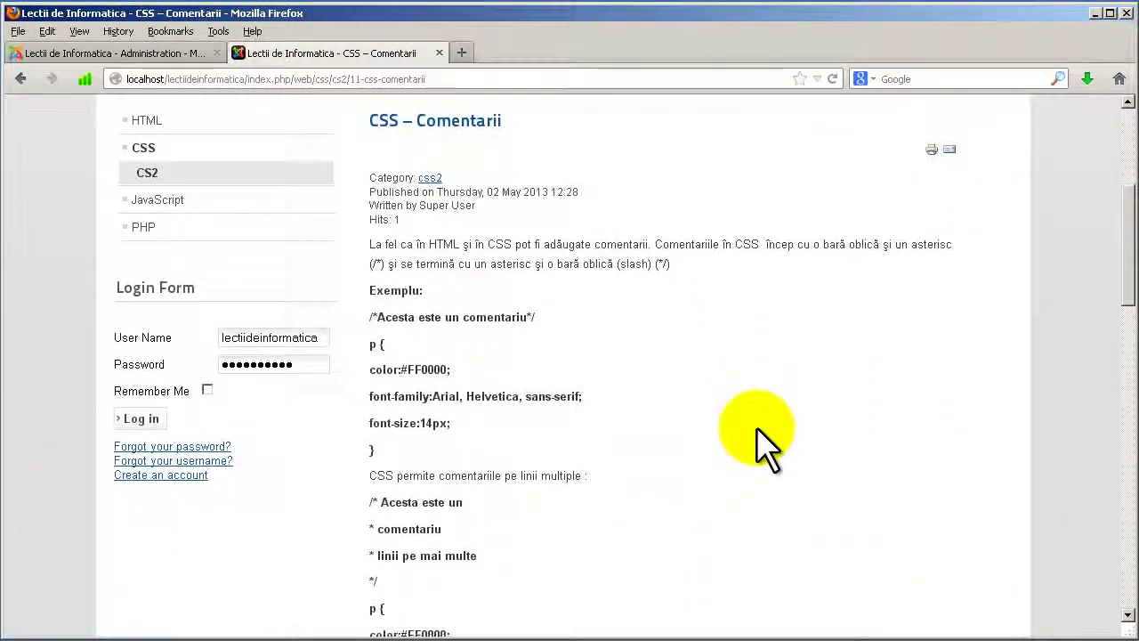
{"action": "scroll", "coordinate": [761, 440], "scroll_direction": "down", "scroll_amount": 12}
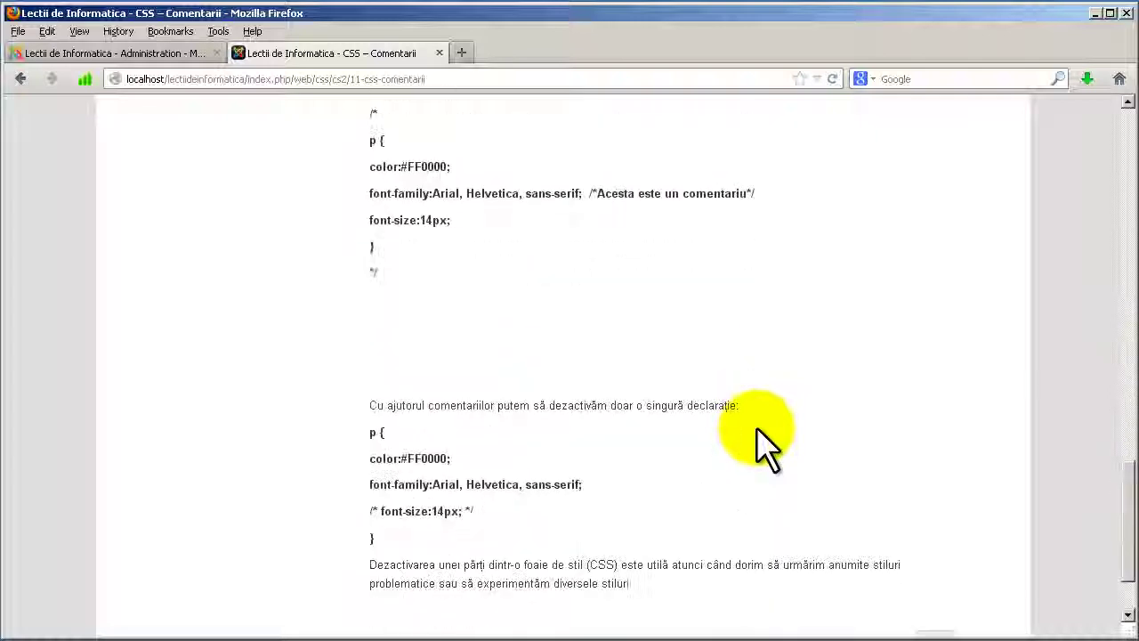
{"action": "scroll", "coordinate": [756, 433], "scroll_direction": "up", "scroll_amount": 20}
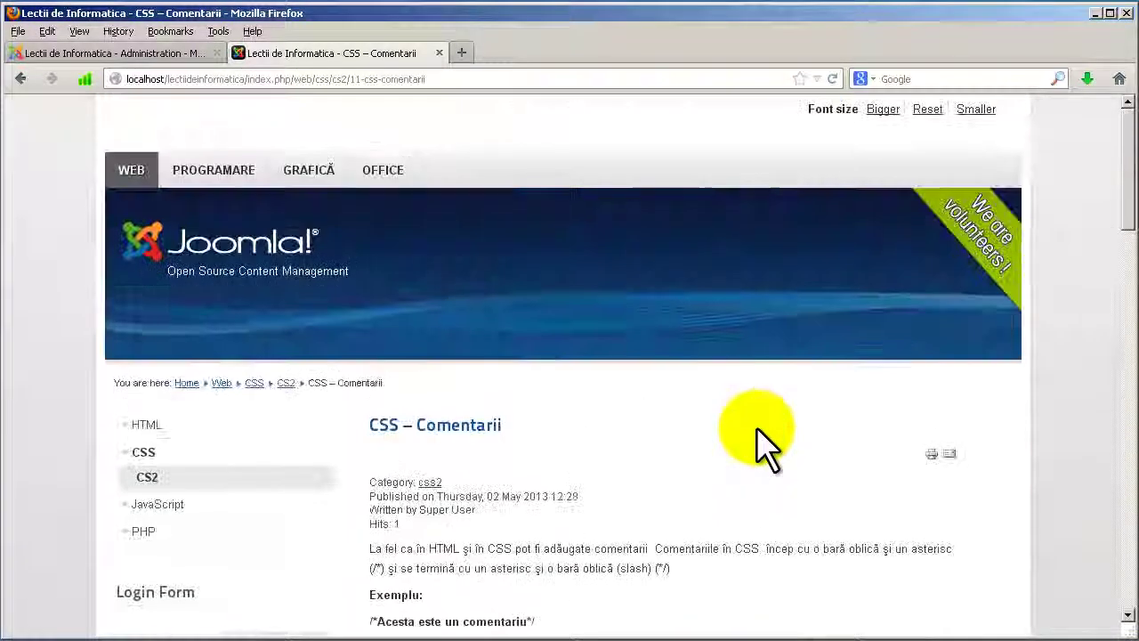